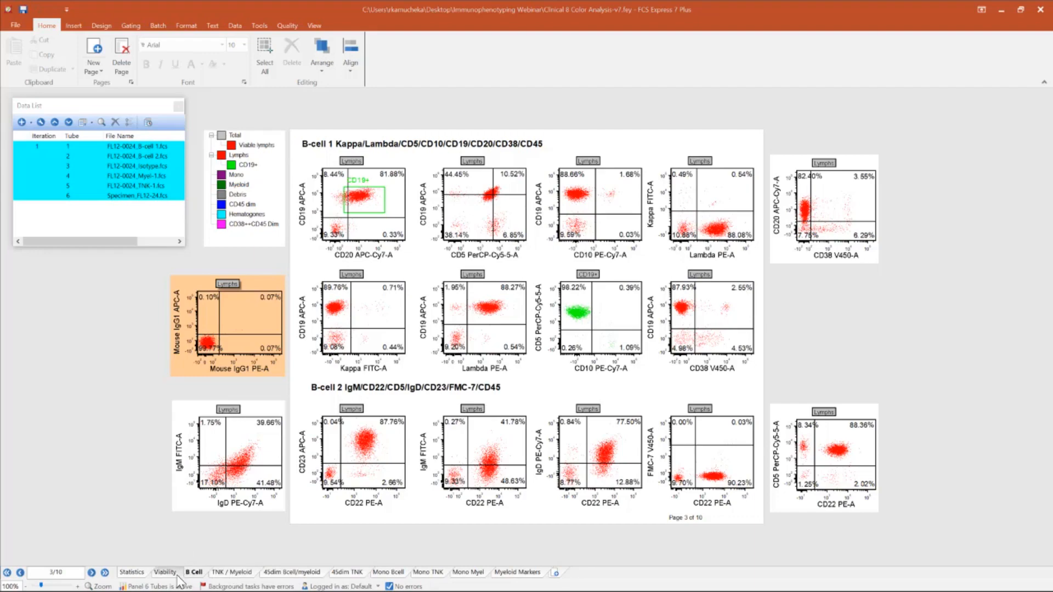
# Shift the Lymphs gate slightly on the CD45 V500-A vs SSC-A plot of the Statistics page.
pyautogui.click(138, 574)
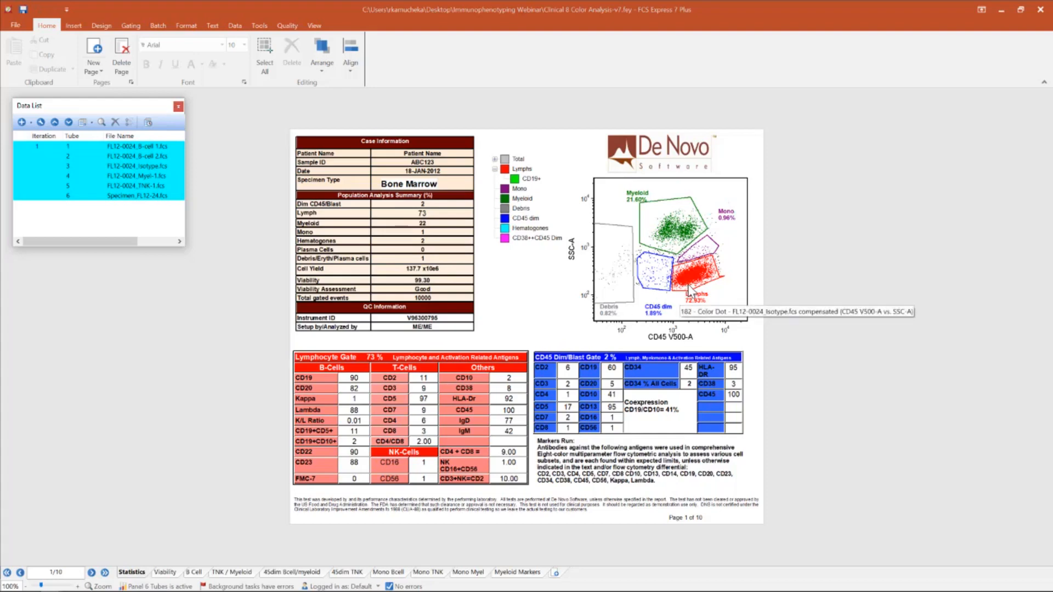
pyautogui.moveTo(689, 291)
pyautogui.mouseDown()
pyautogui.moveTo(690, 260)
pyautogui.moveTo(677, 286)
pyautogui.moveTo(696, 298)
pyautogui.moveTo(688, 288)
pyautogui.mouseUp()
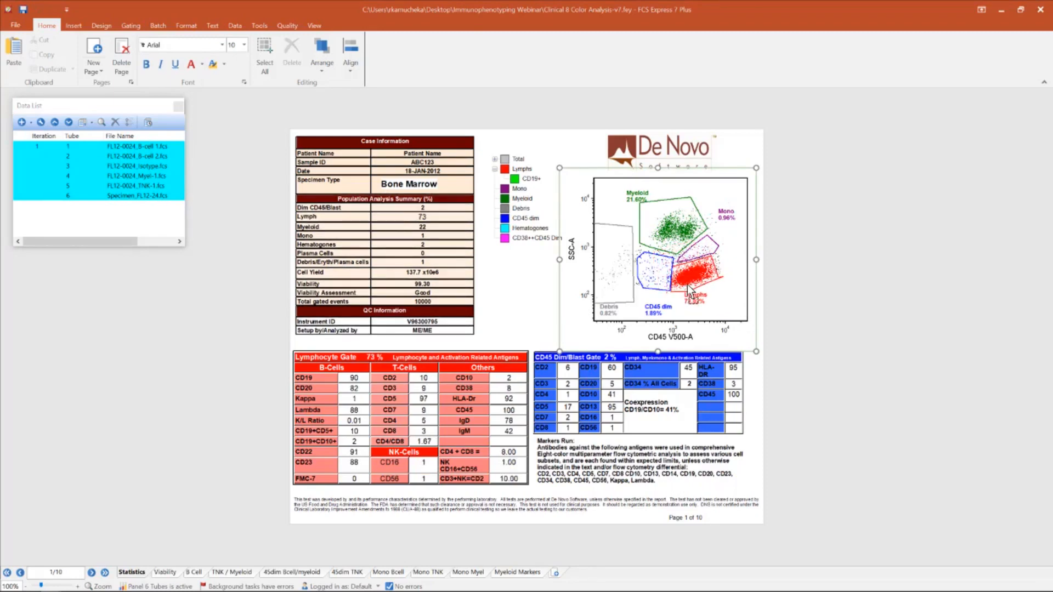
pyautogui.click(532, 266)
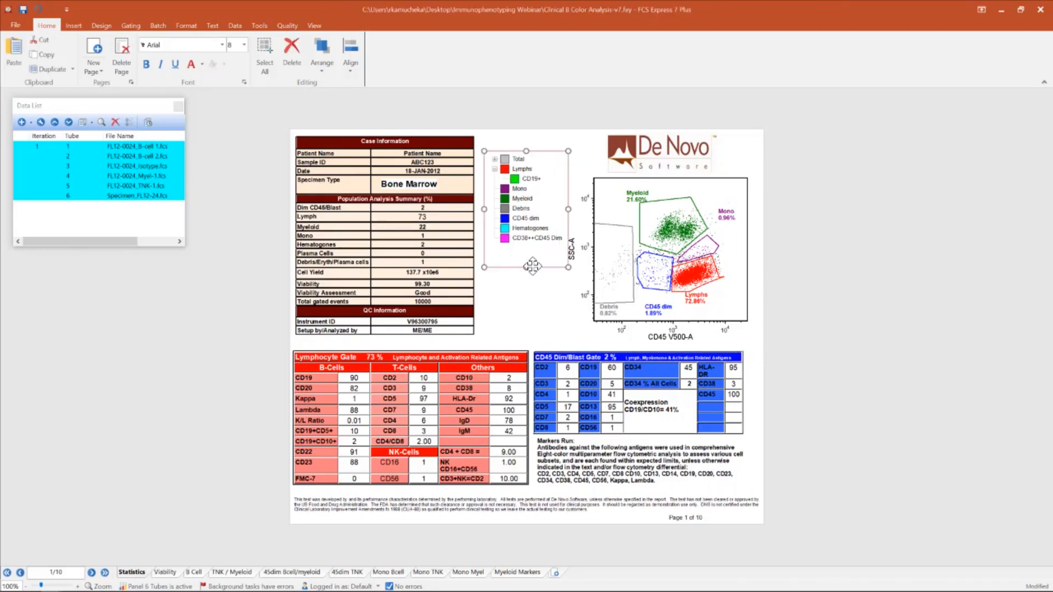
pyautogui.click(523, 307)
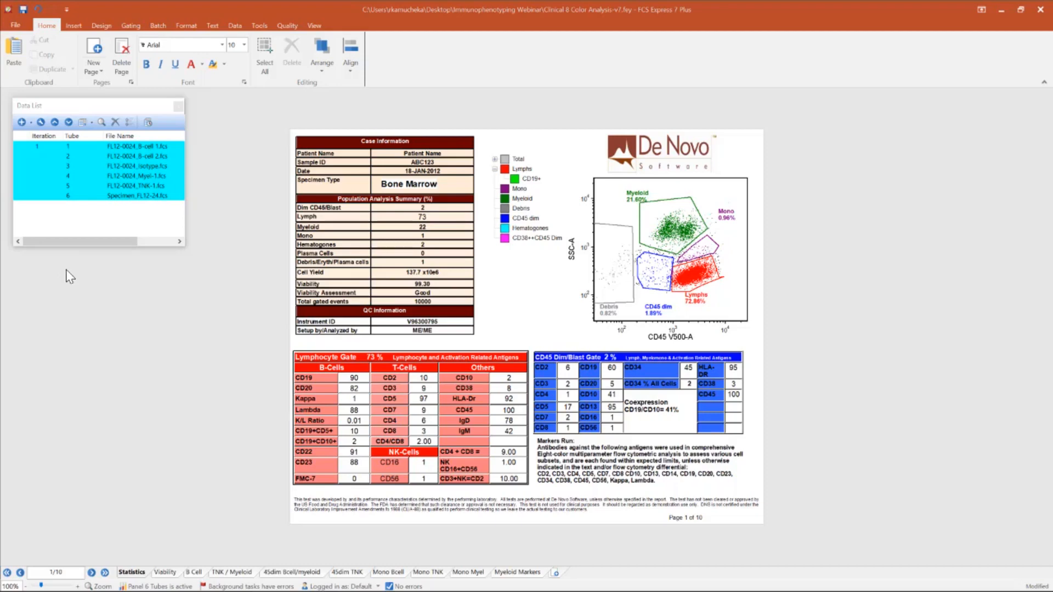
# Switch to the Welcome to Immunophenotyping layout and view its Topics page.
pyautogui.moveTo(55, 590)
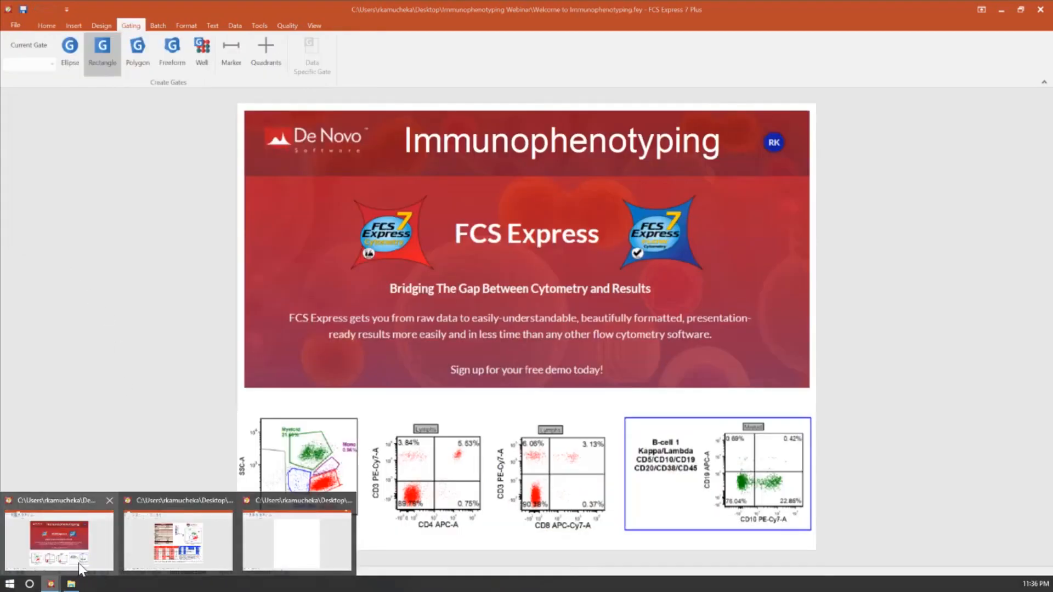
pyautogui.click(78, 564)
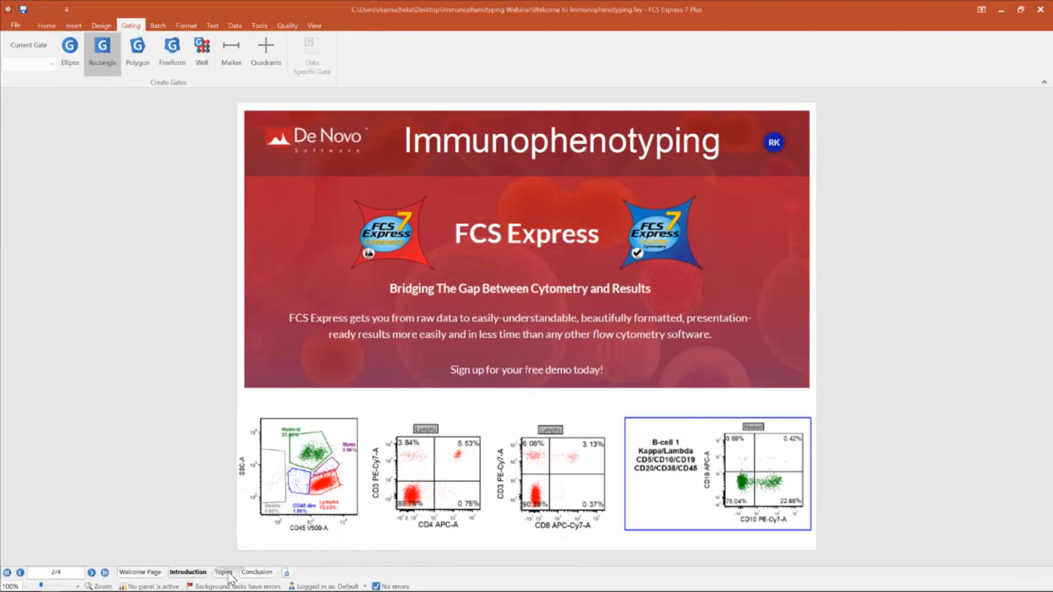
pyautogui.click(224, 572)
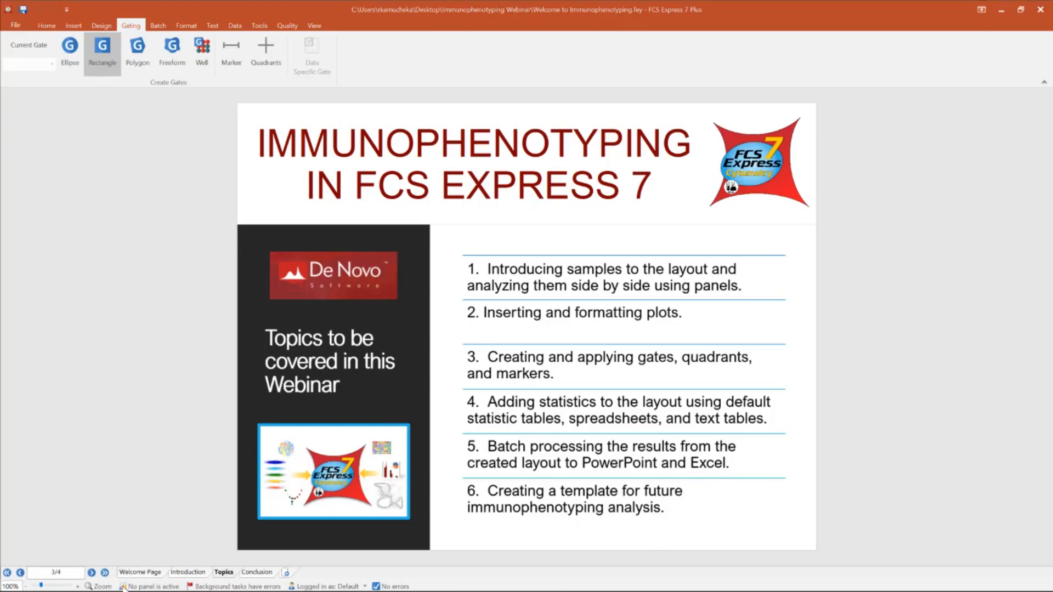
# Switch to the blank New Layout Immunophenotyping layout and set its page orientation to landscape.
pyautogui.moveTo(125, 591)
pyautogui.moveTo(51, 584)
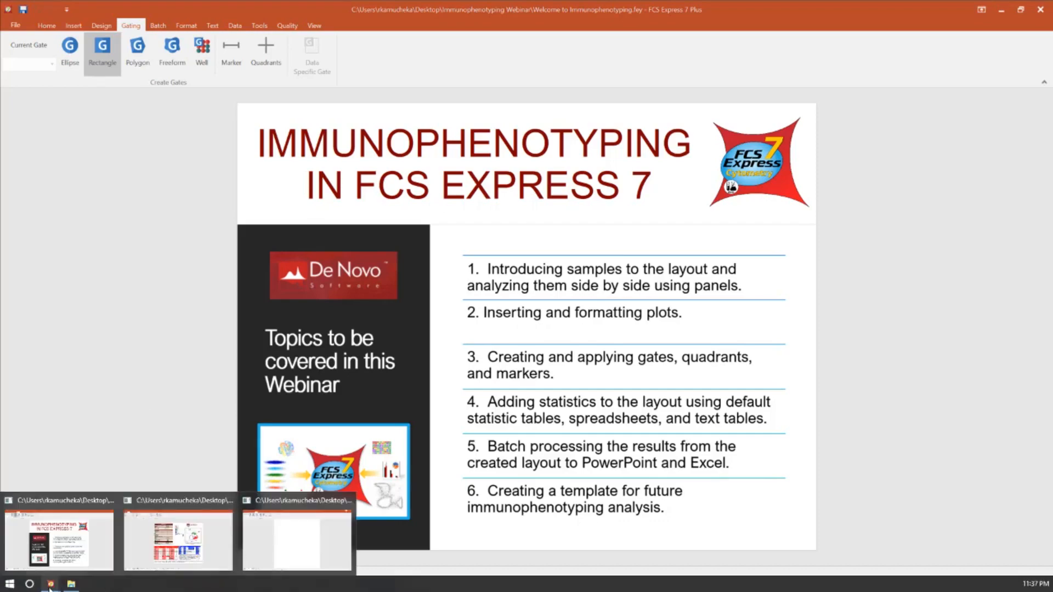
pyautogui.click(258, 555)
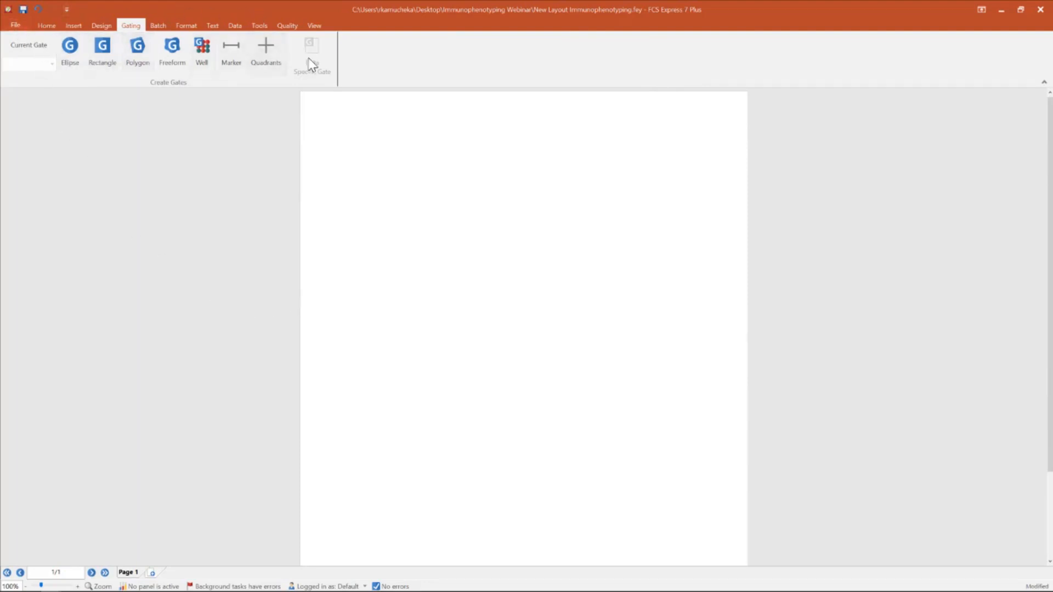
pyautogui.click(52, 25)
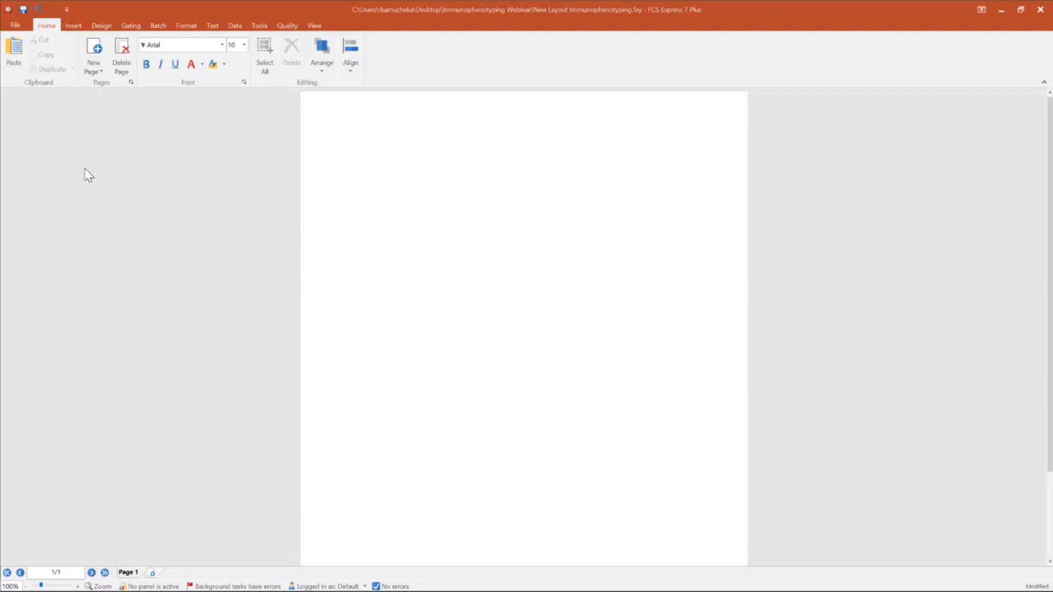
pyautogui.click(98, 26)
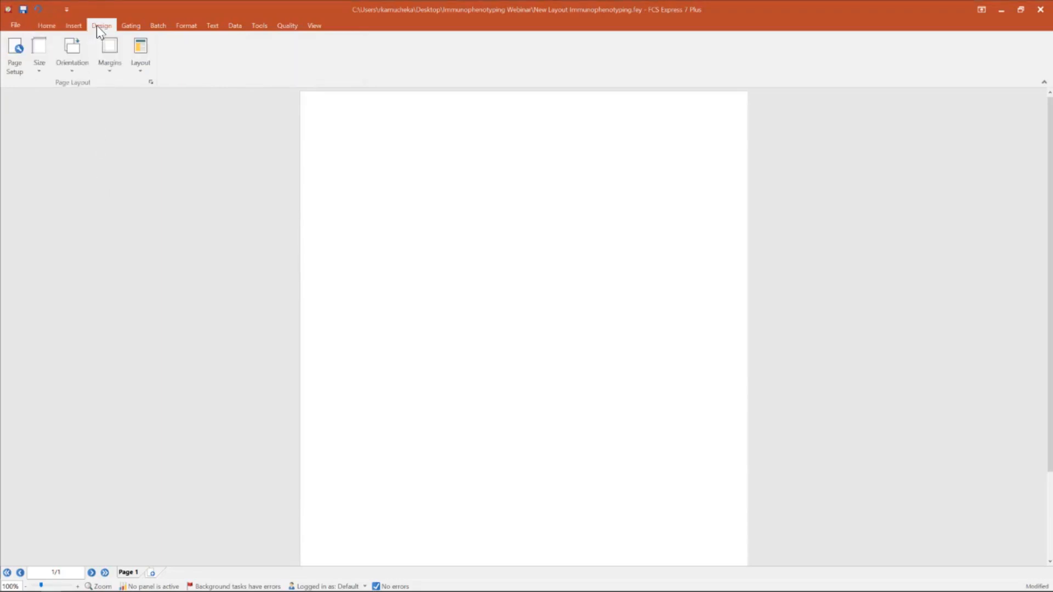
pyautogui.click(70, 66)
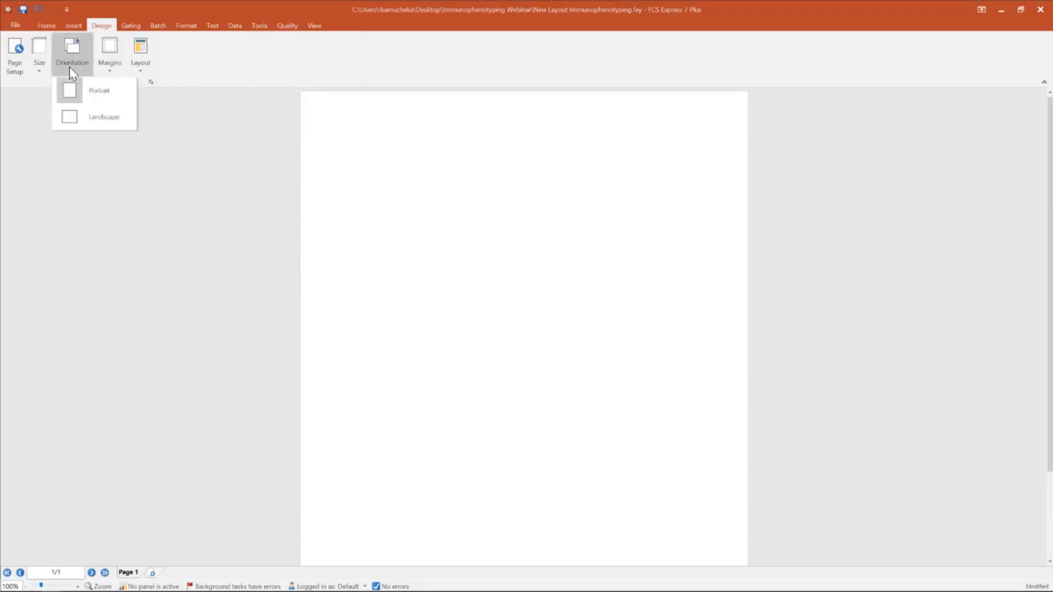
pyautogui.click(94, 119)
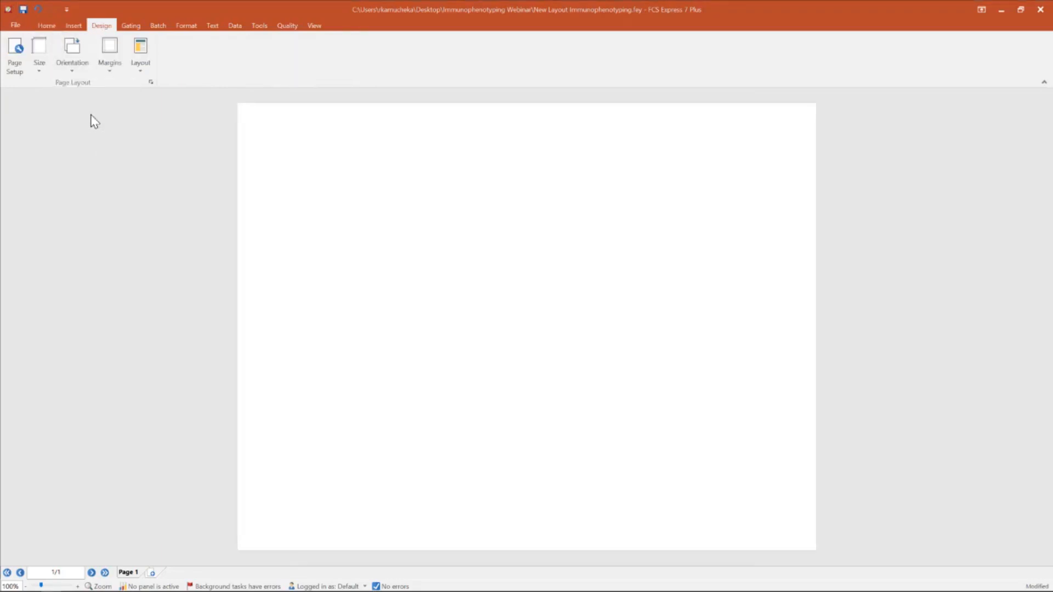
# Show the Data List beside the page and add the data file Mouse 1_1 T cells.fcs to it.
pyautogui.click(235, 28)
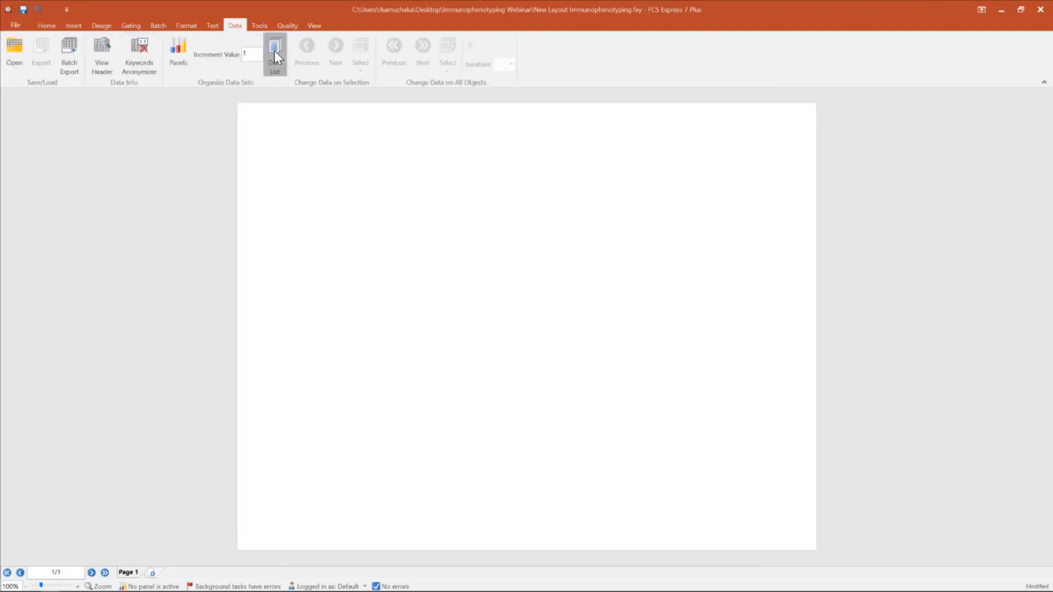
pyautogui.click(275, 51)
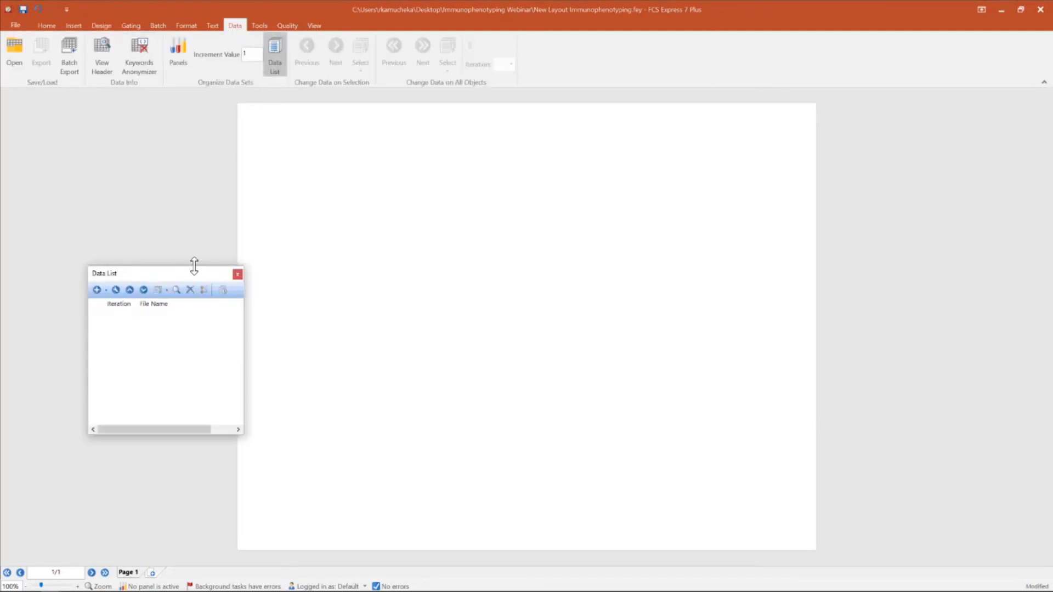
pyautogui.moveTo(200, 277); pyautogui.dragTo(140, 167)
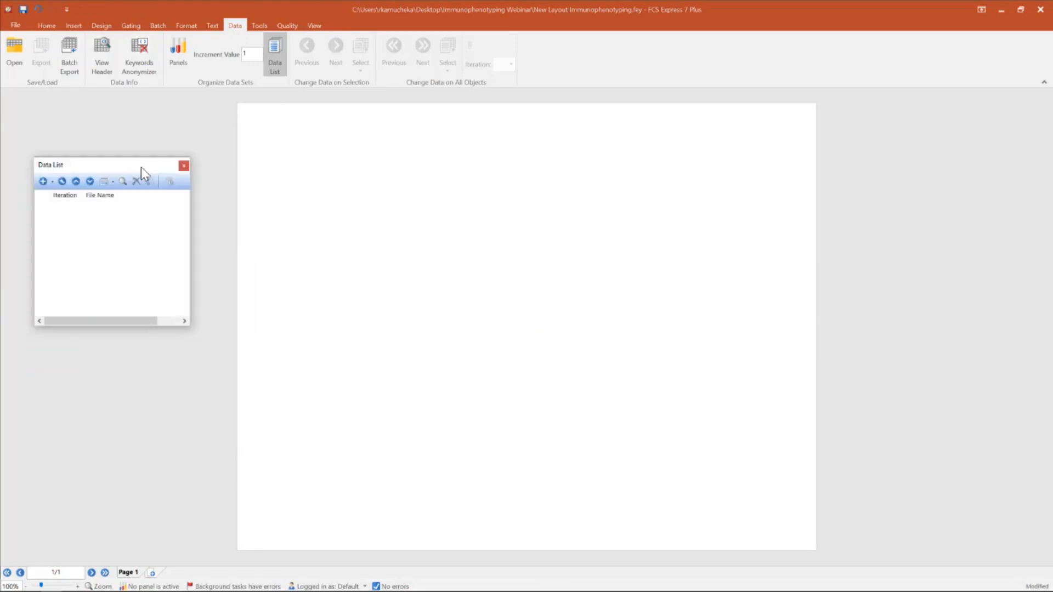
pyautogui.click(46, 183)
pyautogui.click(54, 198)
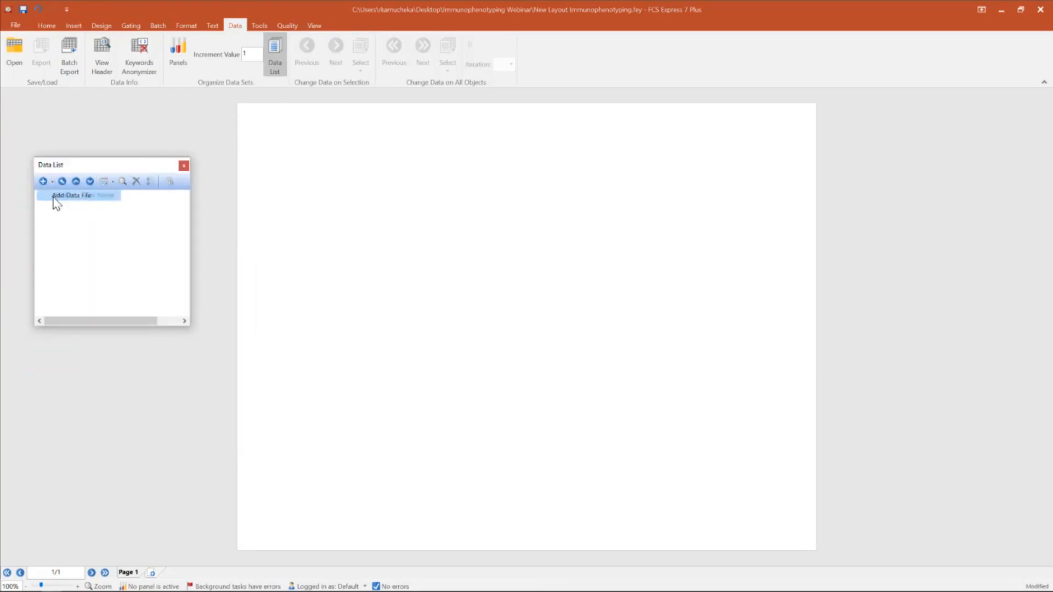
pyautogui.click(139, 291)
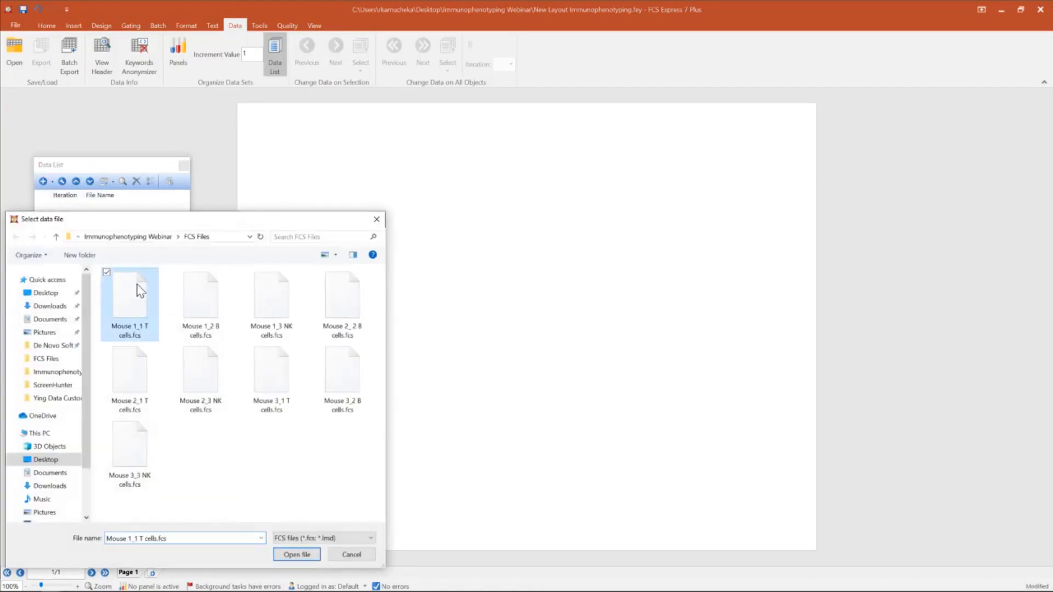
pyautogui.click(296, 554)
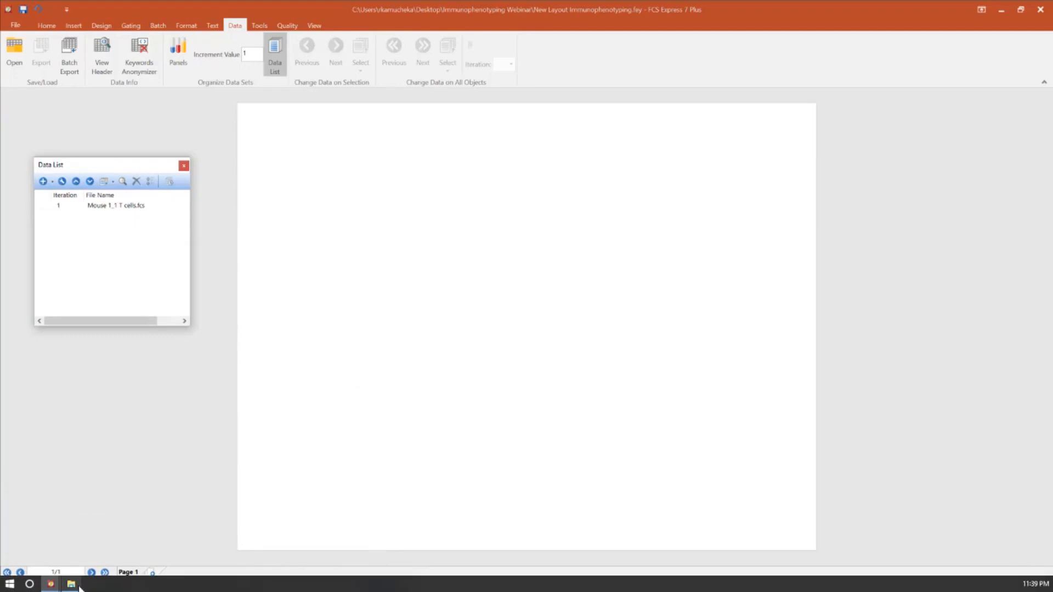
# Add Mouse 1_2 B cells.fcs and Mouse 1_3 NK cells.fcs from the FCS Files folder to the Data List.
pyautogui.click(71, 585)
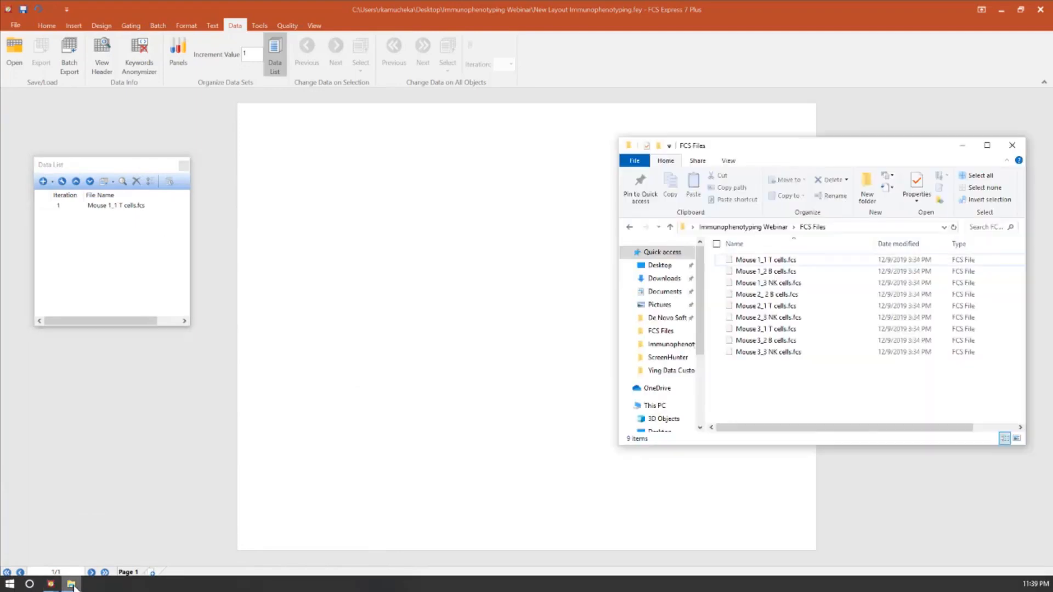
pyautogui.click(738, 274)
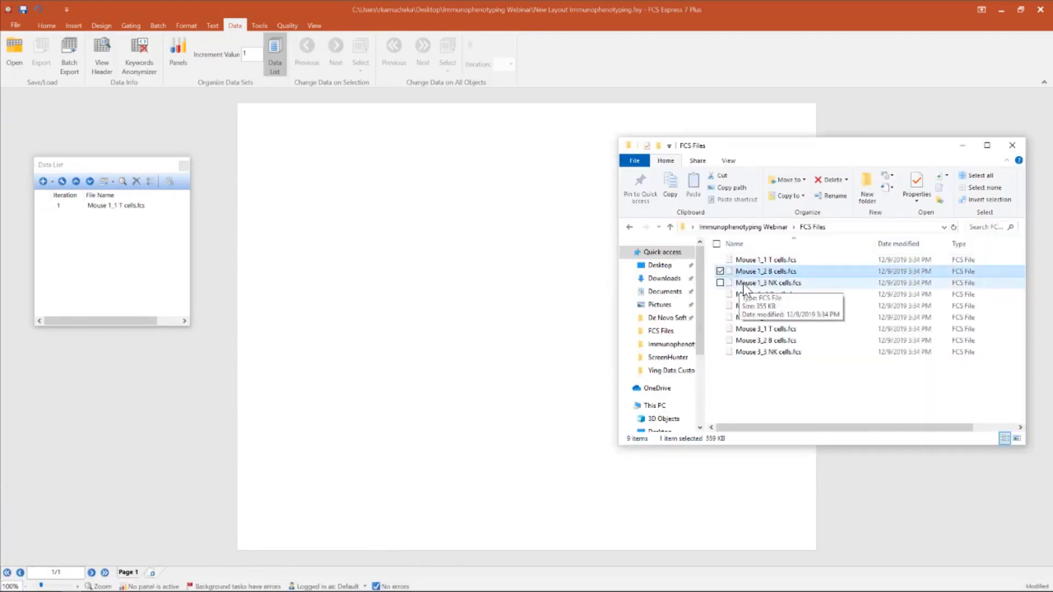
pyautogui.keyDown('ctrl'); pyautogui.click(779, 282); pyautogui.keyUp('ctrl')
pyautogui.moveTo(811, 283); pyautogui.dragTo(127, 240)
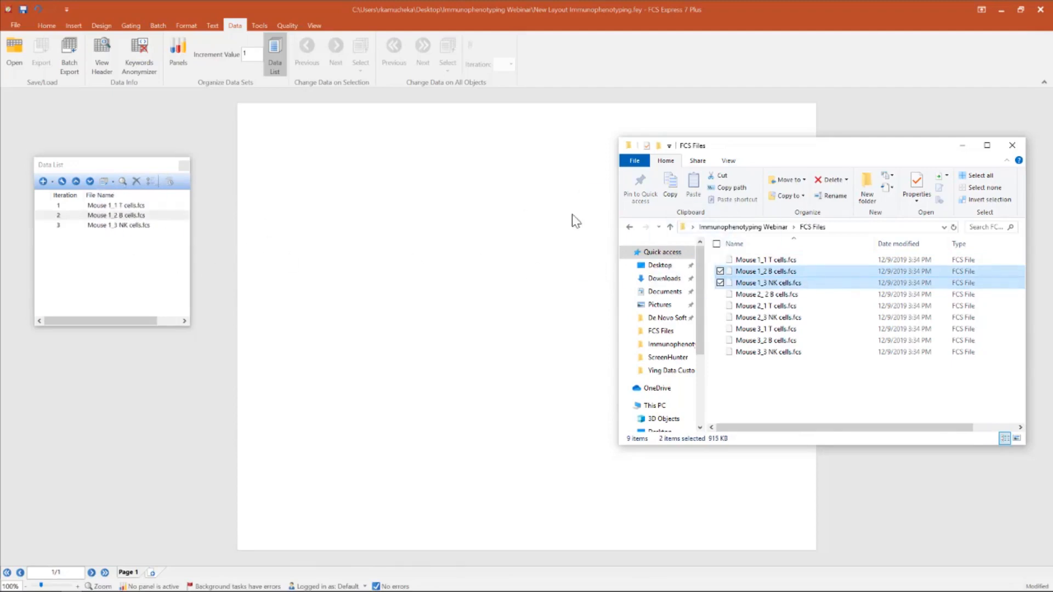
pyautogui.click(961, 146)
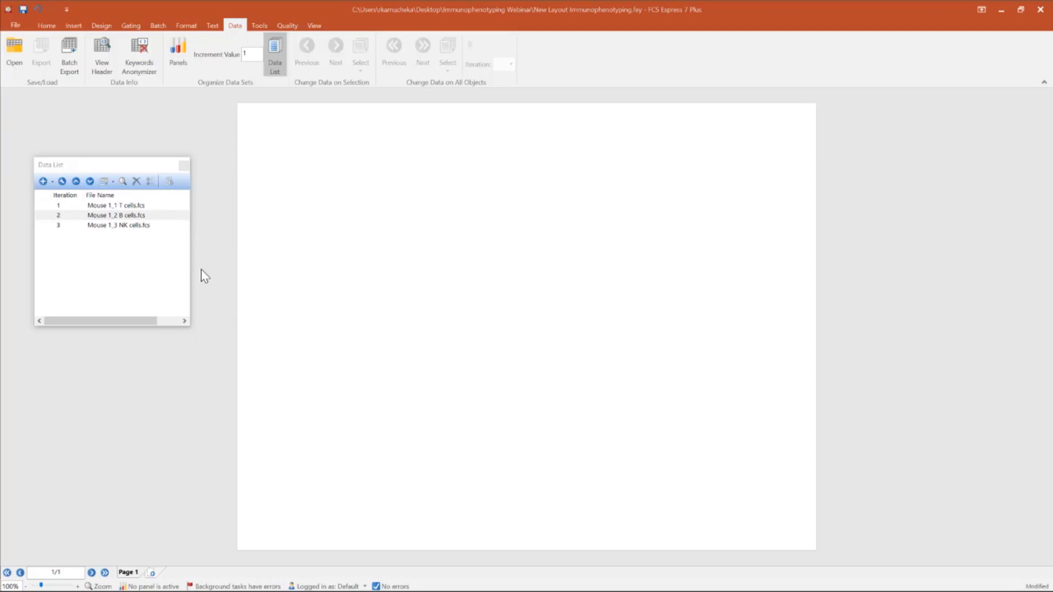
# Start a new panel named Mouse Profile and set its number of tubes to 3.
pyautogui.click(169, 589)
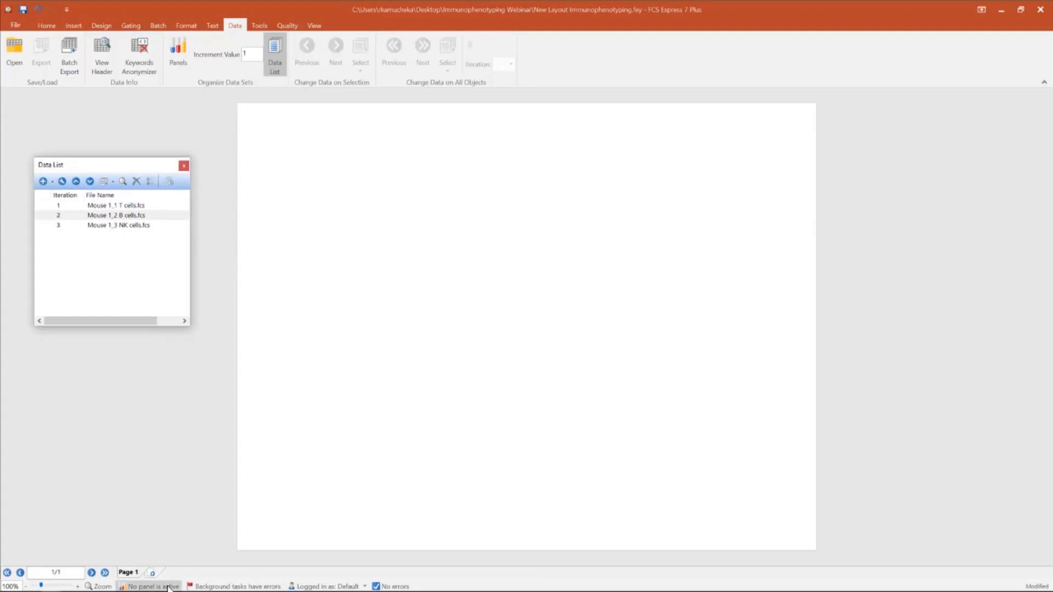
pyautogui.click(169, 589)
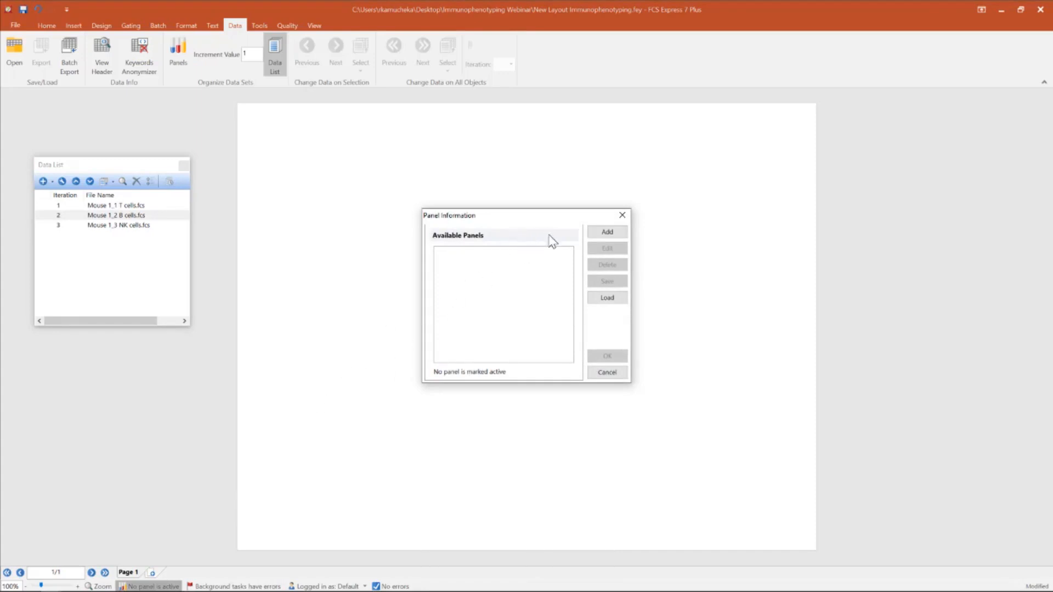
pyautogui.click(606, 232)
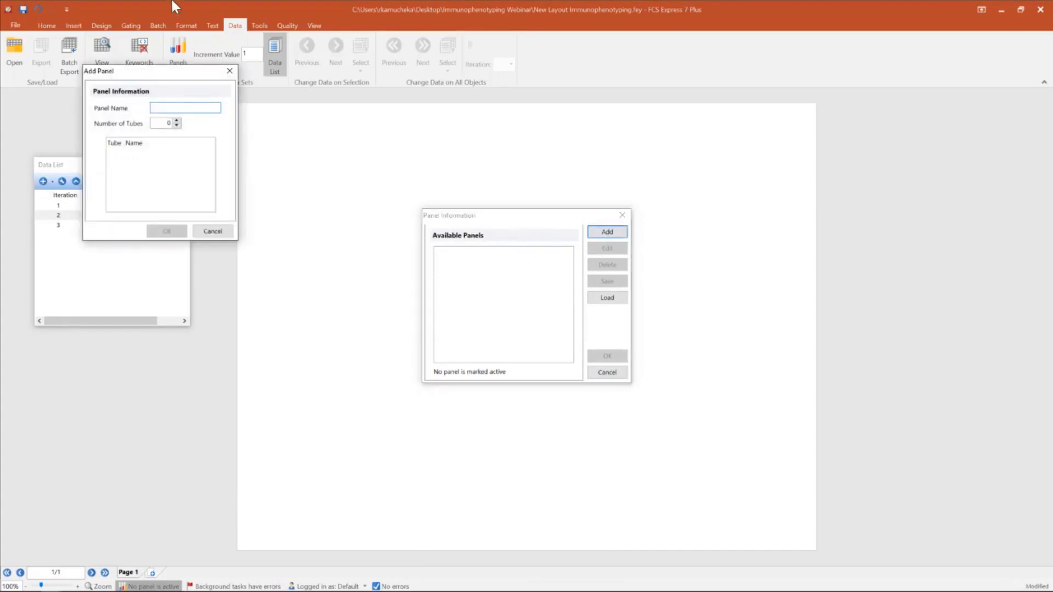
pyautogui.moveTo(177, 73); pyautogui.dragTo(323, 141)
pyautogui.write('M')
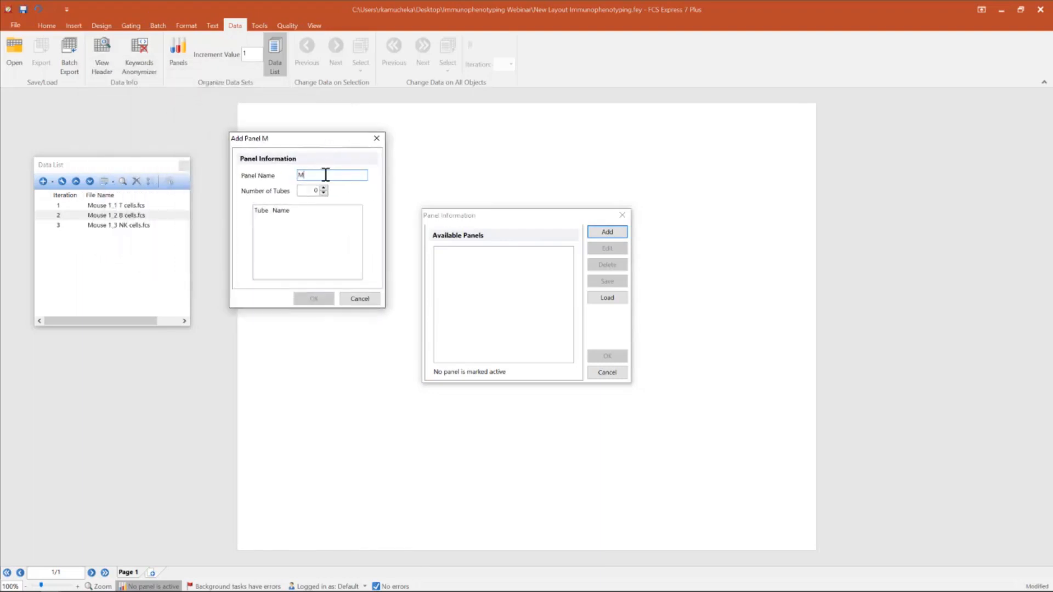
pyautogui.write('ouse Profile')
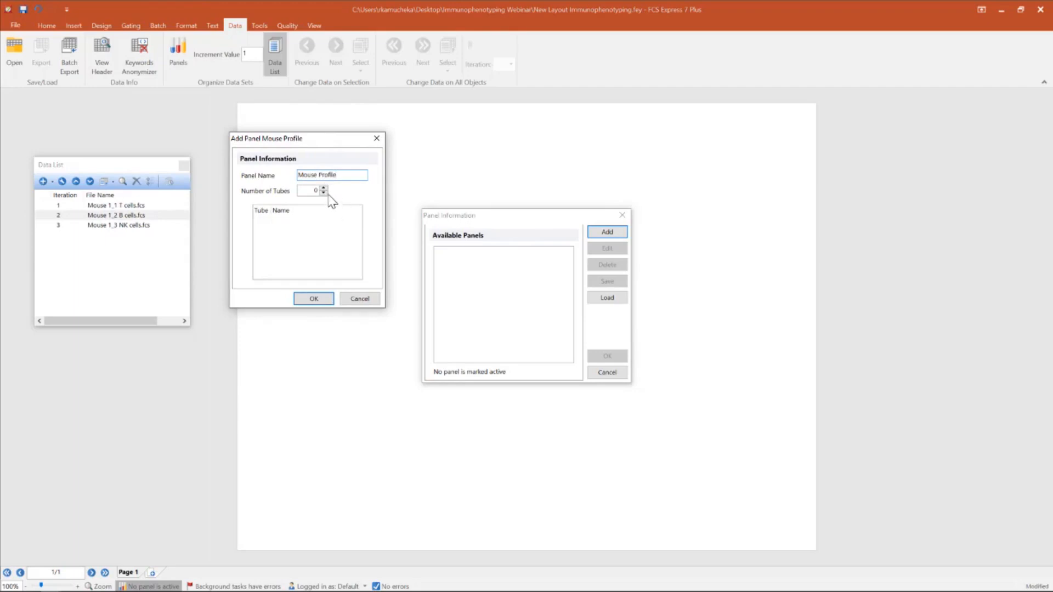
pyautogui.click(325, 188)
pyautogui.click(324, 189)
pyautogui.click(324, 188)
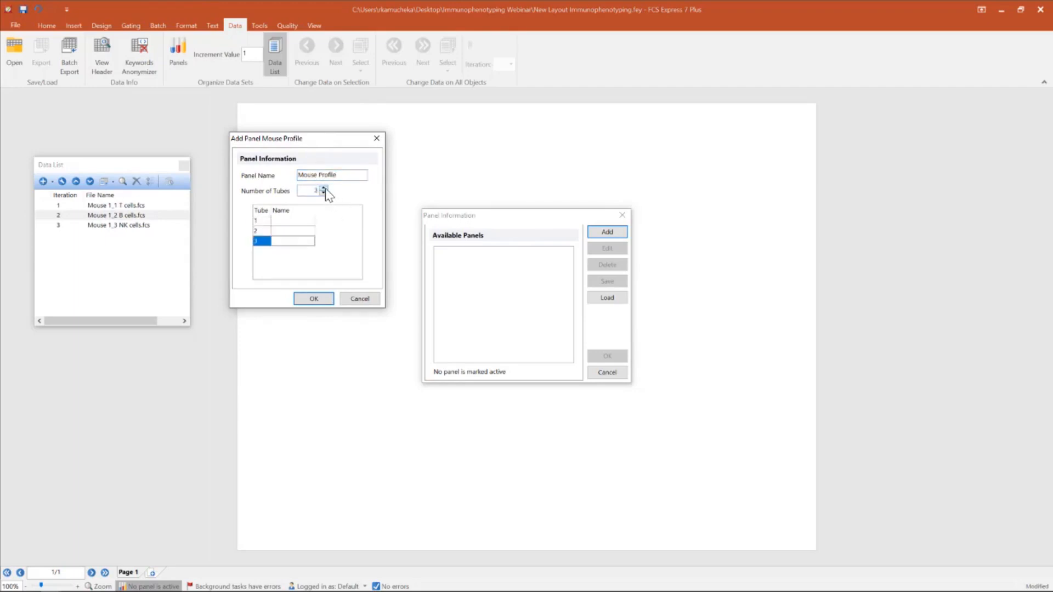
# Name panel tubes 1 to 3 as T Cells, B Cells and NK Cells.
pyautogui.click(302, 220)
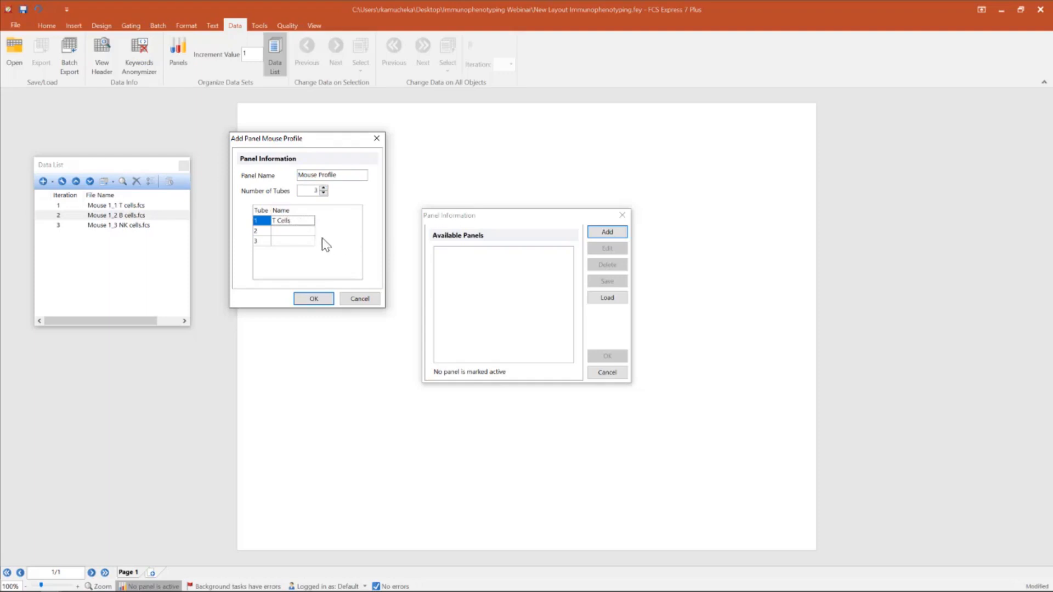
pyautogui.click(313, 231)
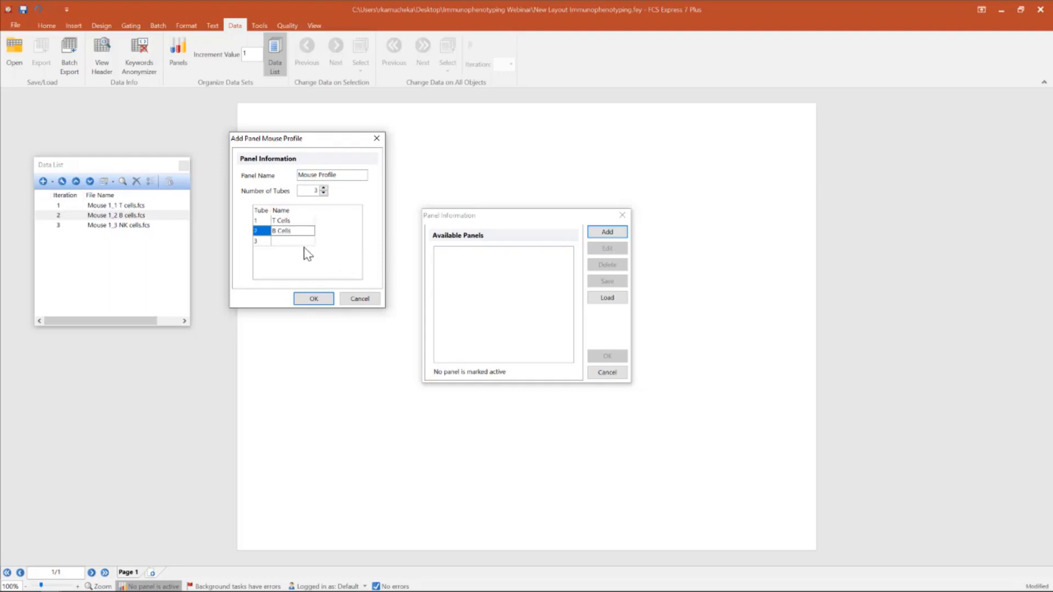
pyautogui.click(301, 242)
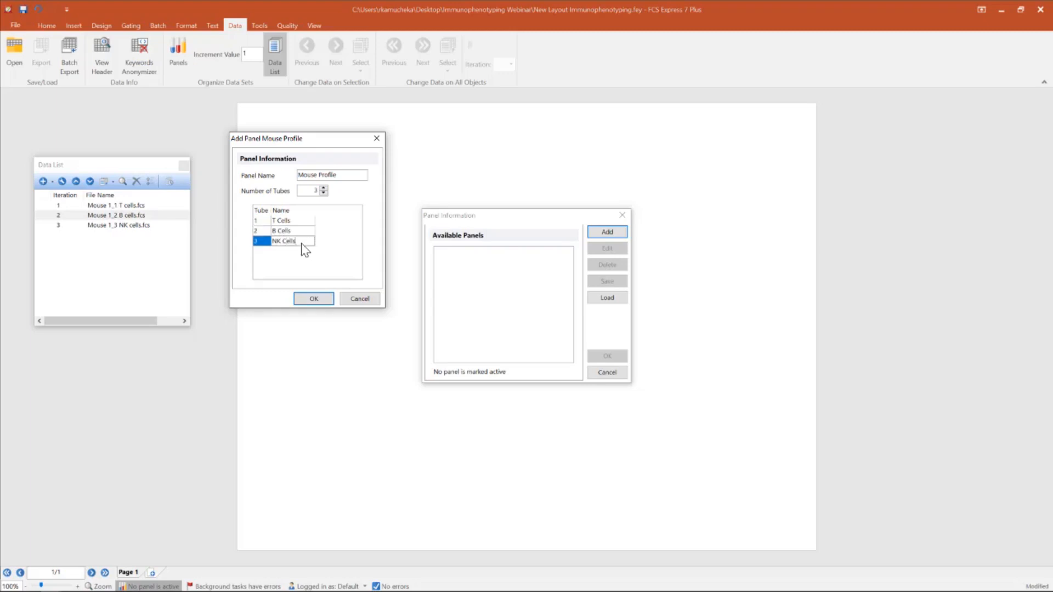
# Apply Mouse Profile as the active panel and widen the Data List to fit the full file names.
pyautogui.click(313, 299)
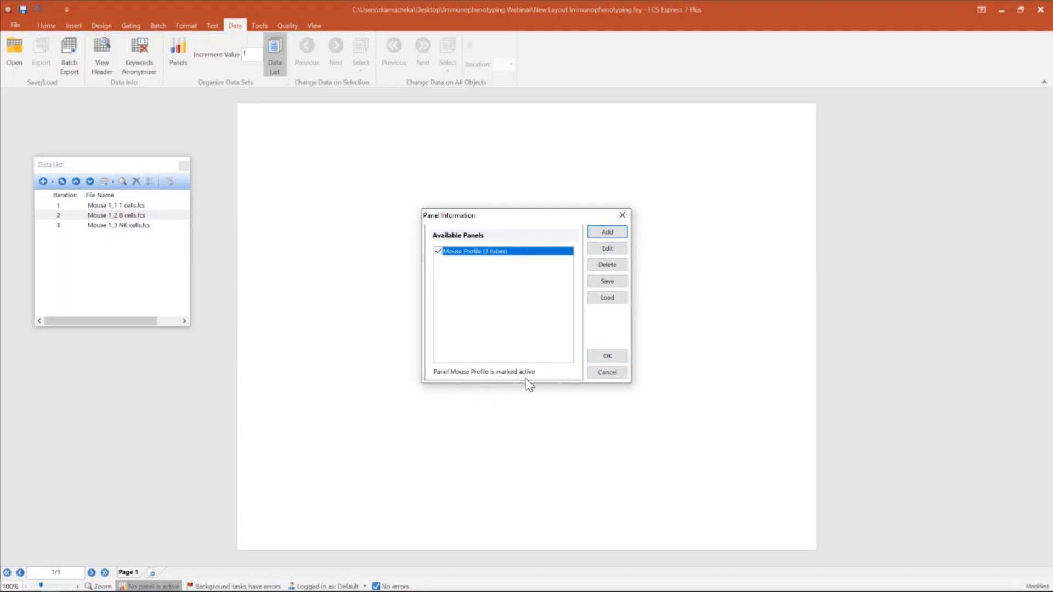
pyautogui.click(606, 358)
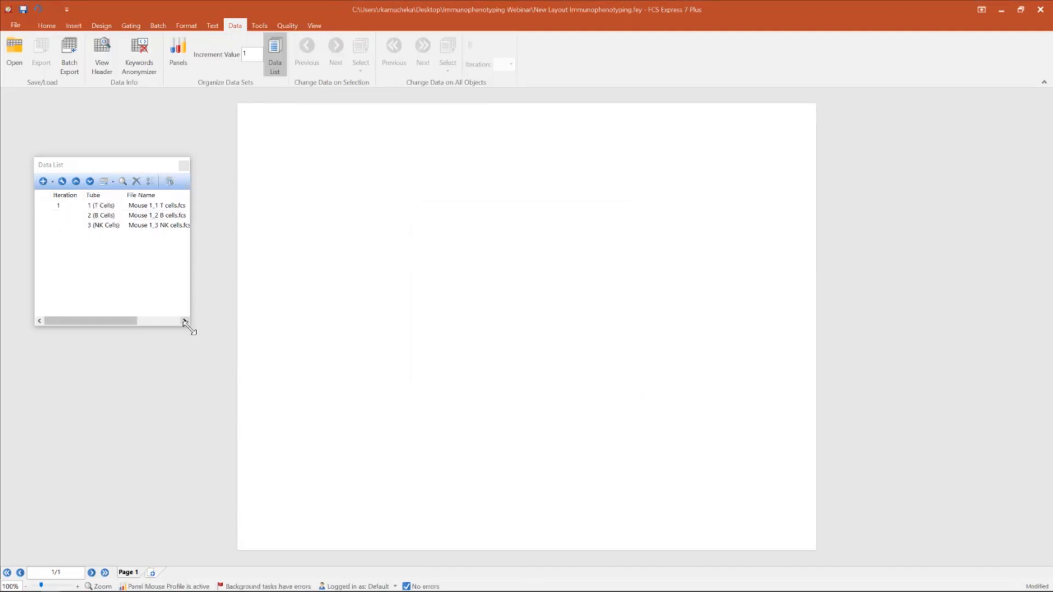
pyautogui.moveTo(189, 327); pyautogui.dragTo(242, 339)
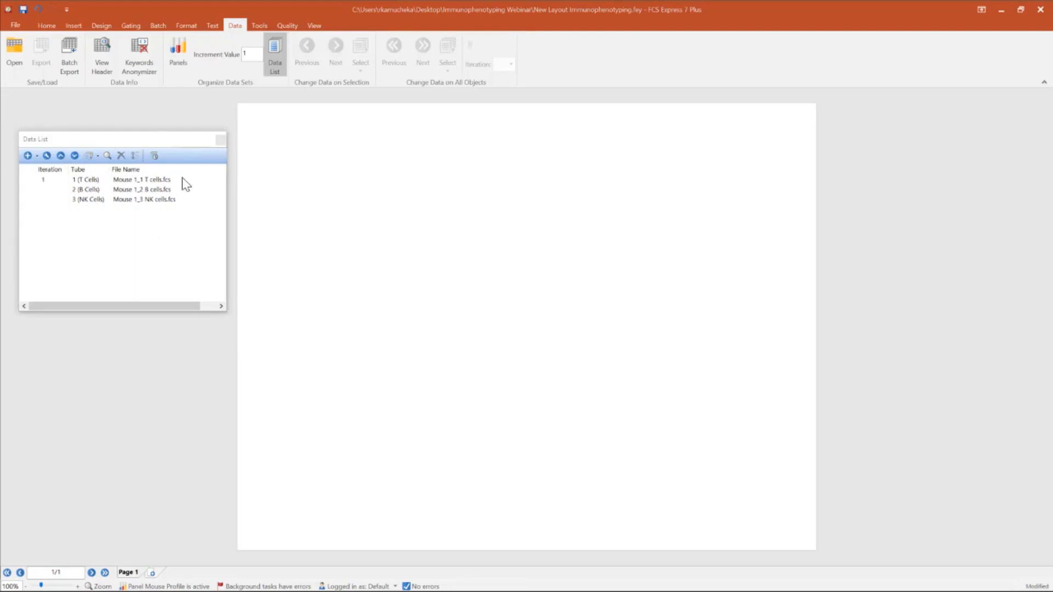
# Create a Color Dot plot from Mouse 1_1 T cells.fcs and place it in the page's upper-left corner.
pyautogui.click(76, 26)
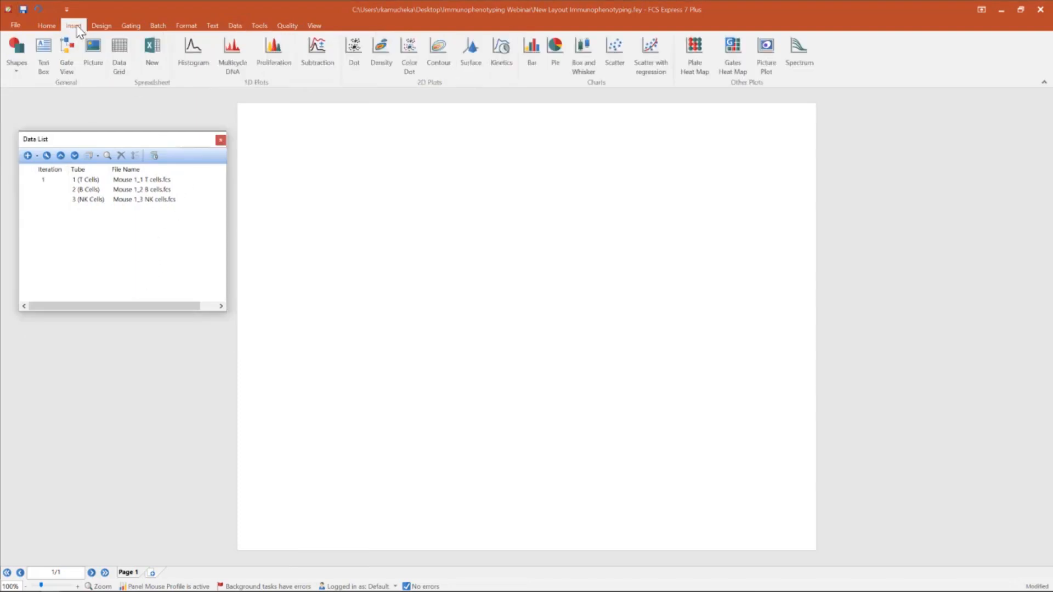
pyautogui.click(141, 183)
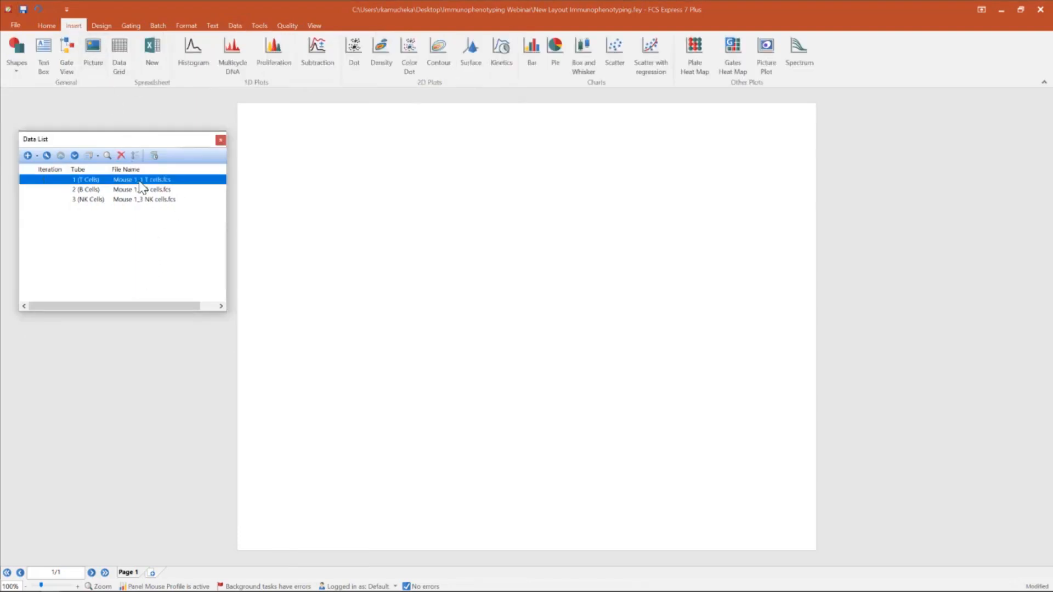
pyautogui.moveTo(141, 186); pyautogui.dragTo(389, 213)
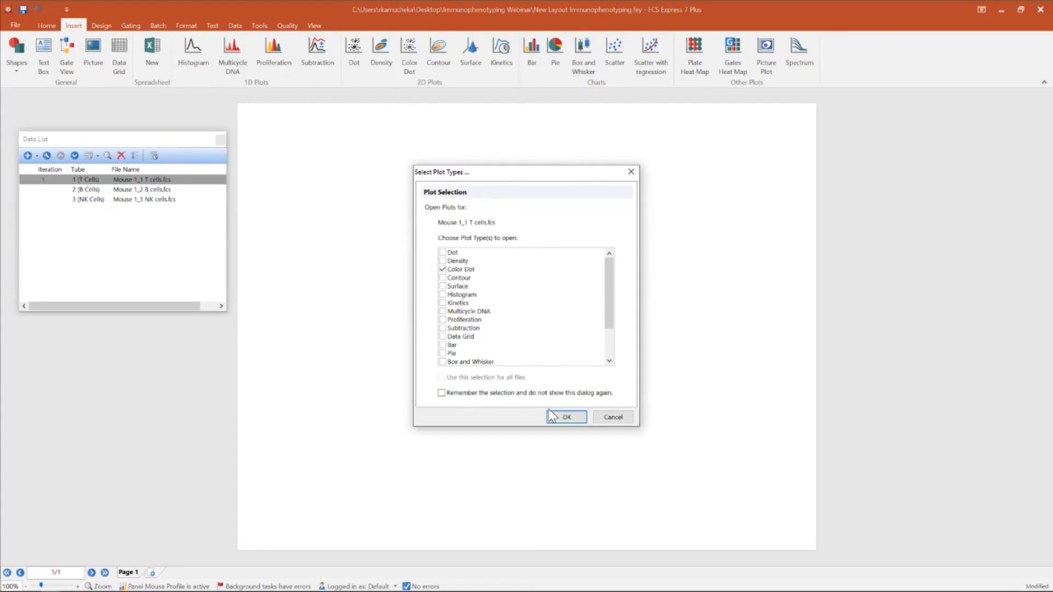
pyautogui.click(561, 419)
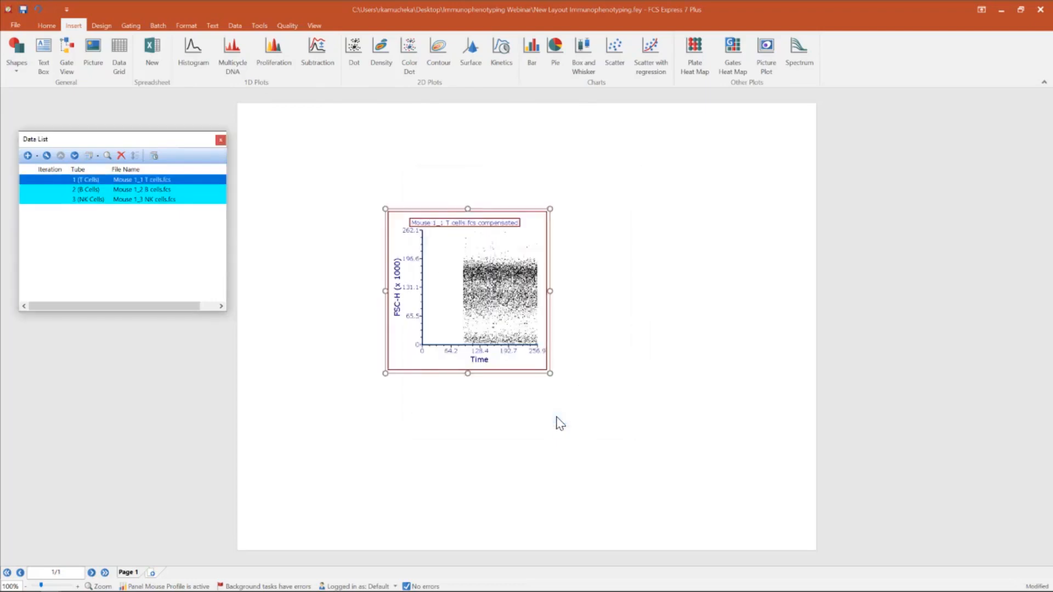
pyautogui.moveTo(433, 210); pyautogui.dragTo(310, 117)
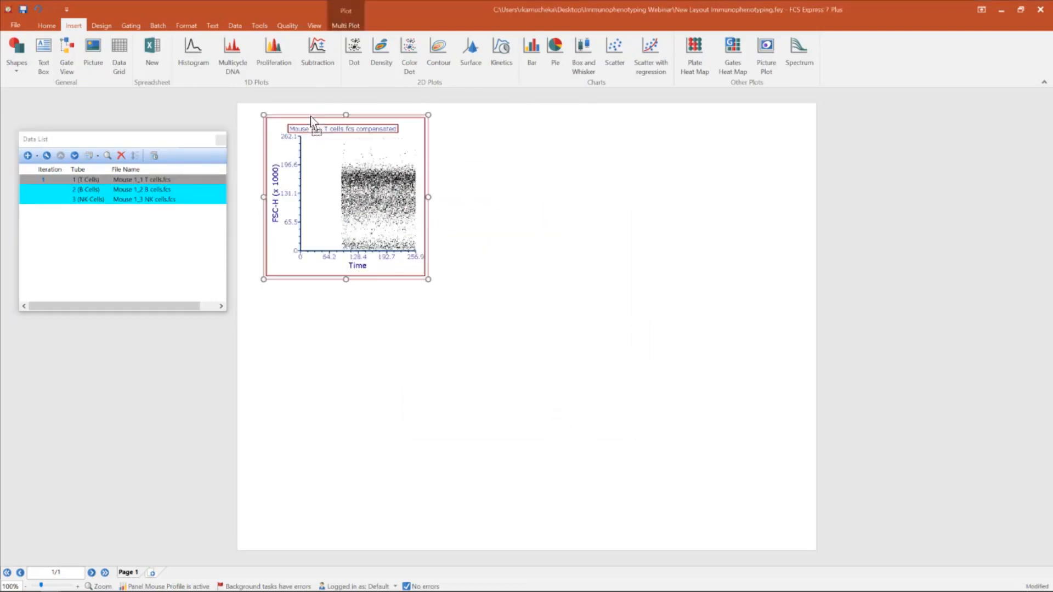
# Set the T cells plot's Y axis to SSC-A and its X axis to FSC-H.
pyautogui.click(278, 215)
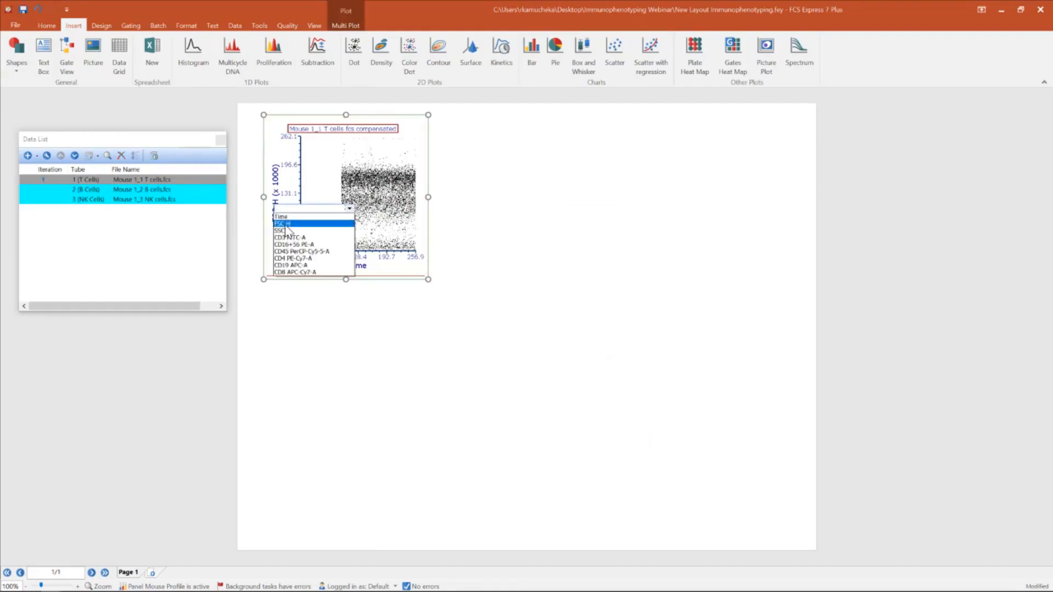
pyautogui.click(290, 230)
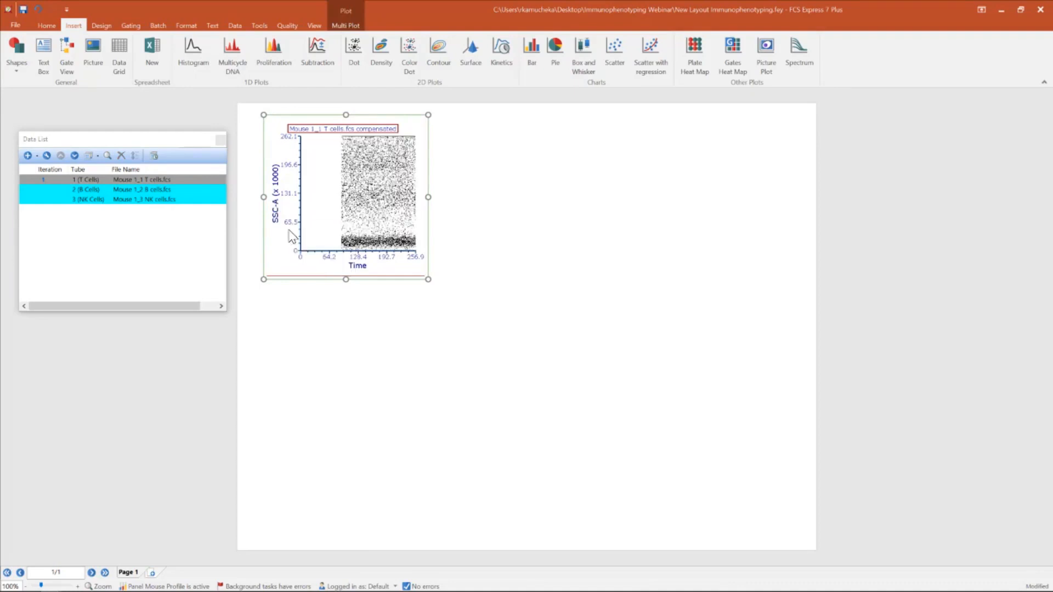
pyautogui.click(364, 271)
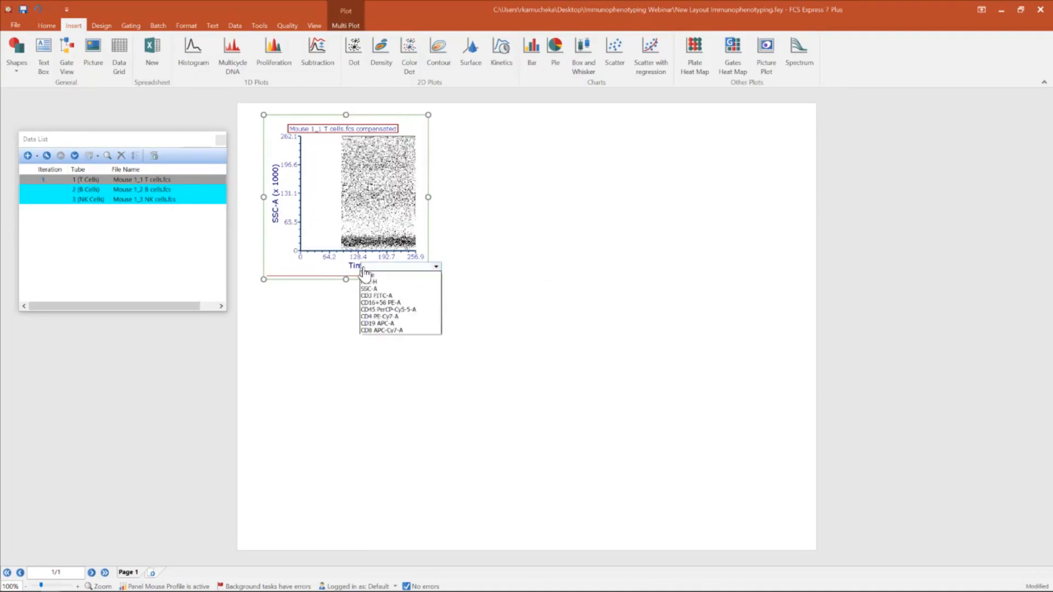
pyautogui.click(378, 283)
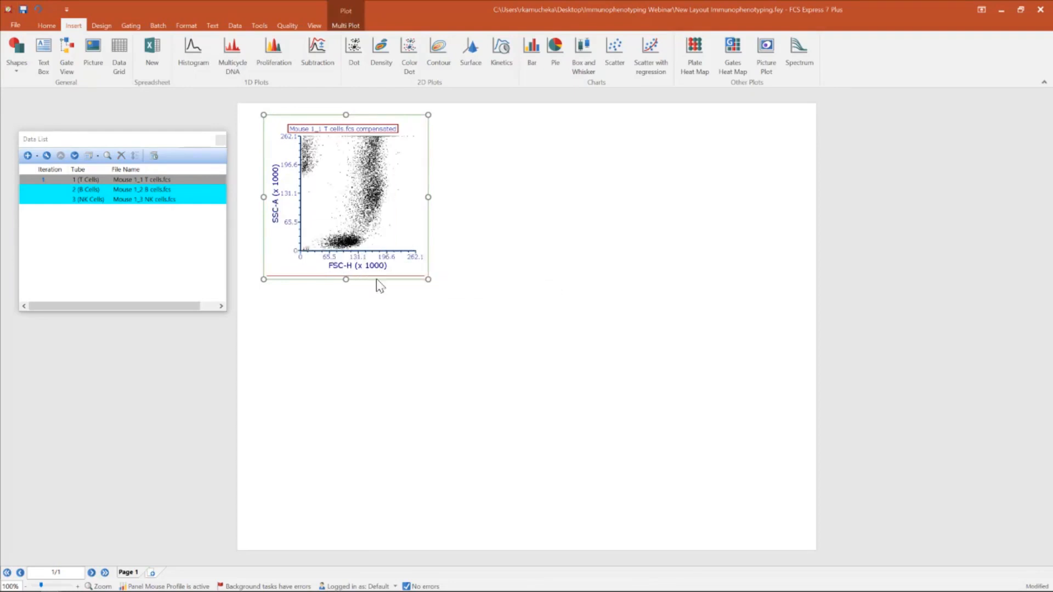
pyautogui.click(284, 311)
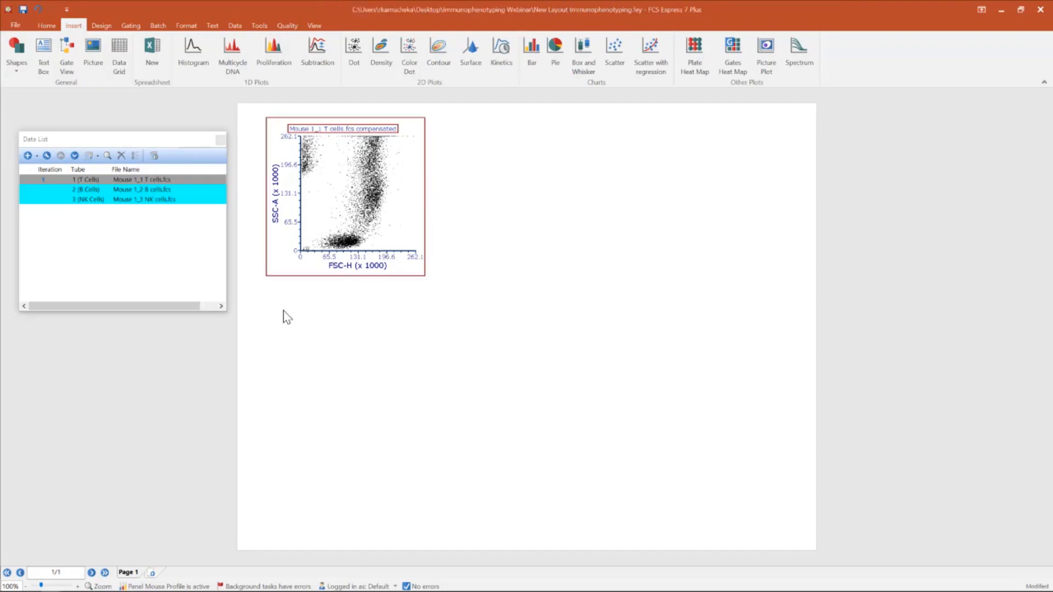
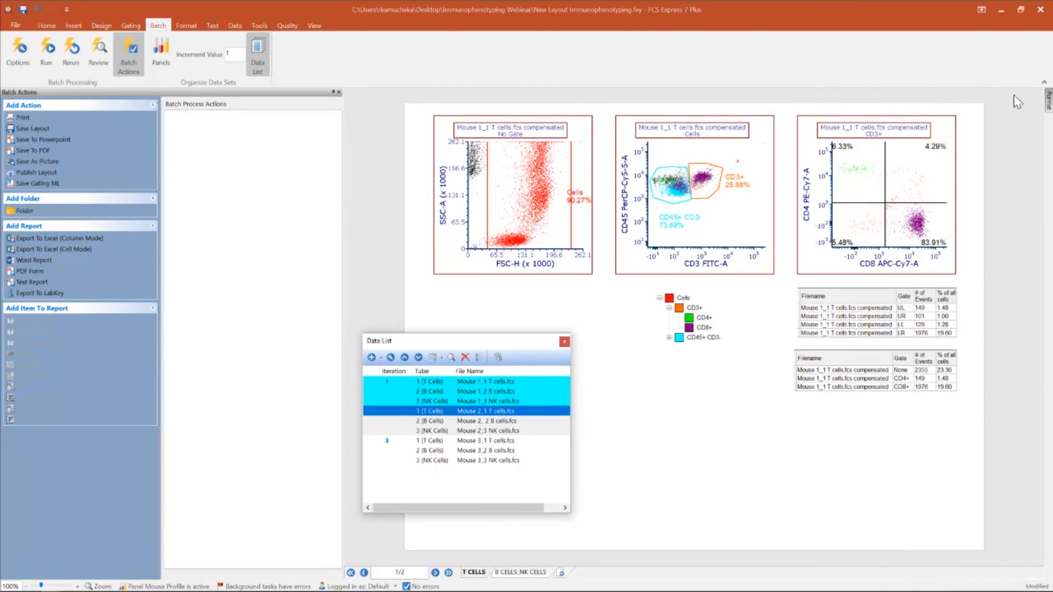
# Add and enable a PowerPoint export batch action that saves to a new file MOUSE PROFILE.pptx in the FCS Files folder.
pyautogui.moveTo(1050, 110)
pyautogui.doubleClick(48, 141)
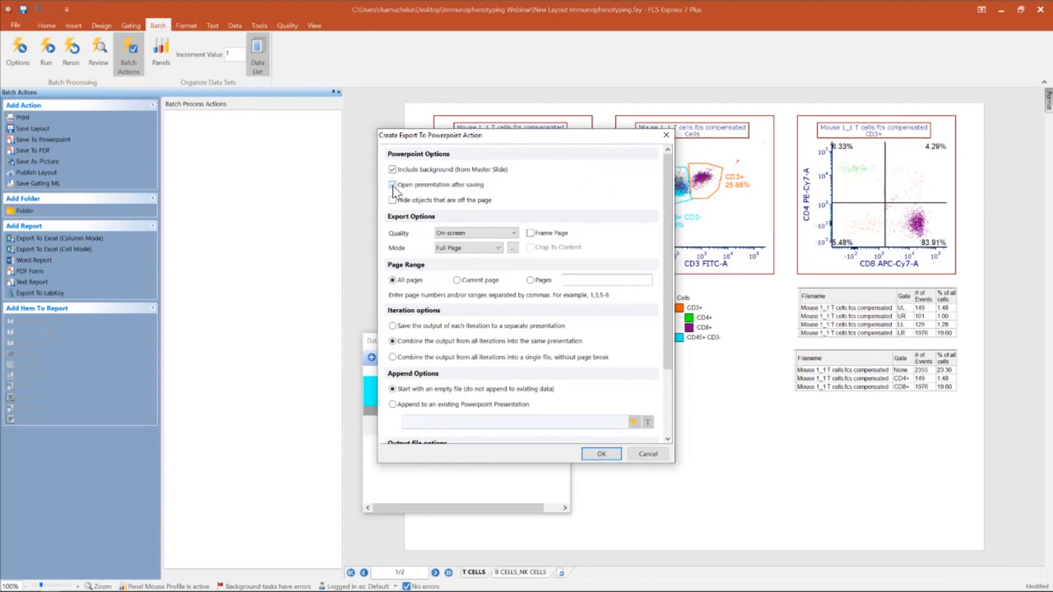
pyautogui.moveTo(669, 366); pyautogui.dragTo(680, 437)
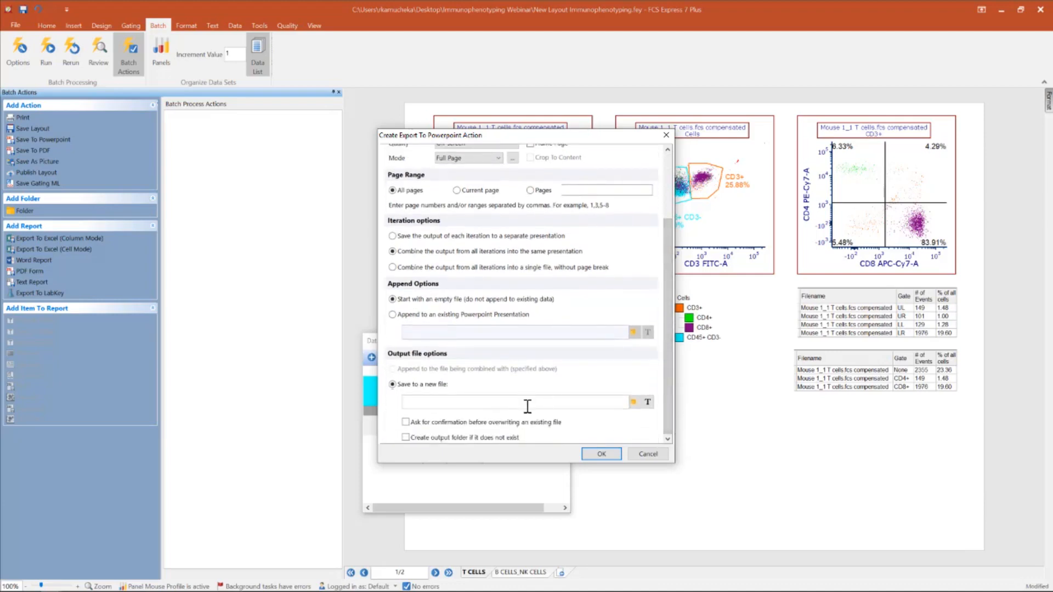
pyautogui.click(634, 403)
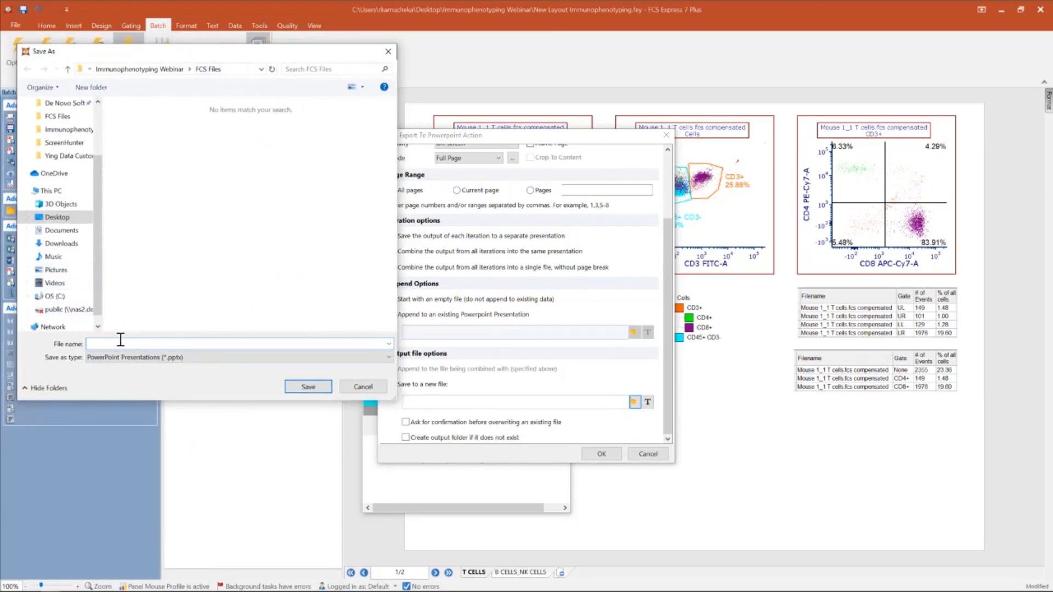
pyautogui.write('m')
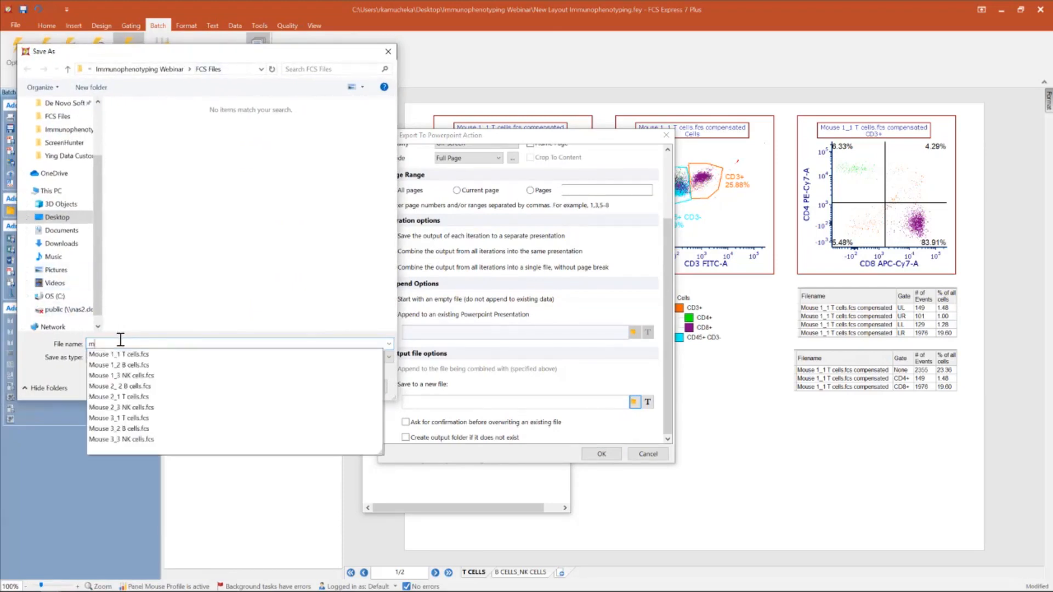
pyautogui.write('O')
pyautogui.press('BackSpace')
pyautogui.press('BackSpace')
pyautogui.write('MOUSE PE')
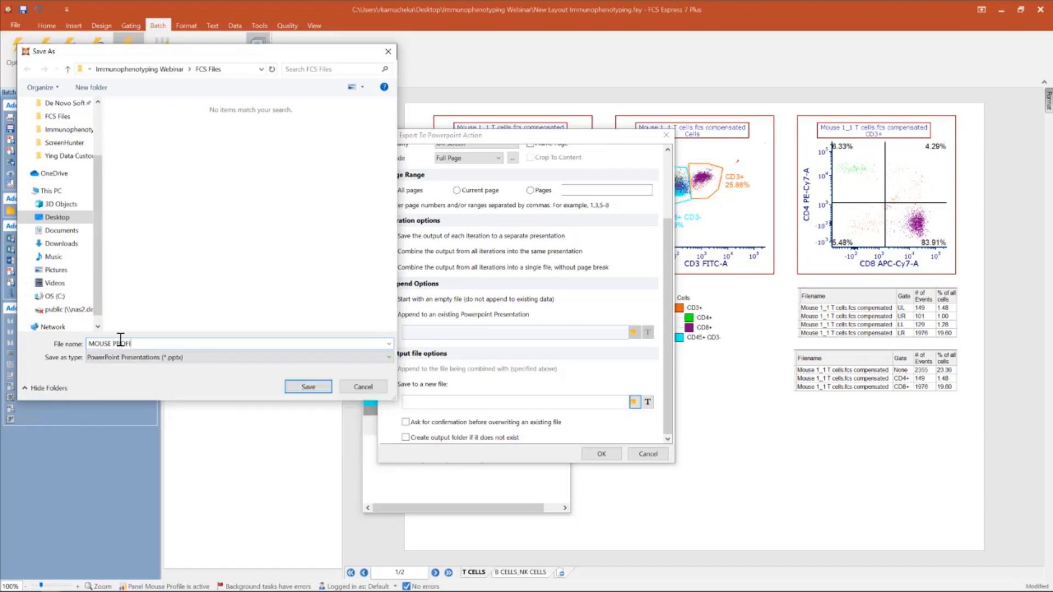
pyautogui.click(296, 391)
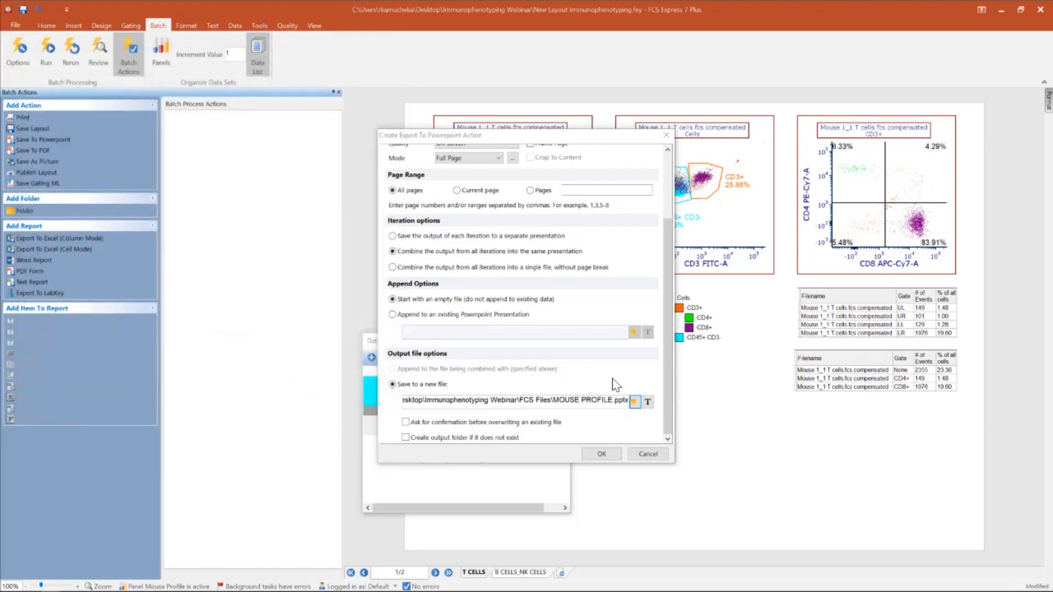
pyautogui.click(602, 454)
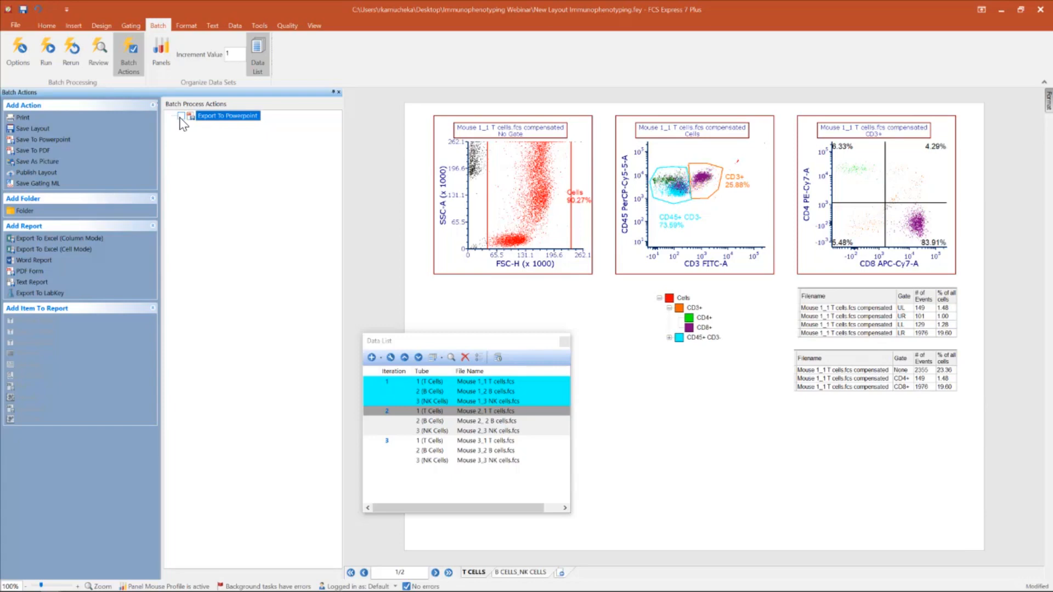
pyautogui.click(181, 117)
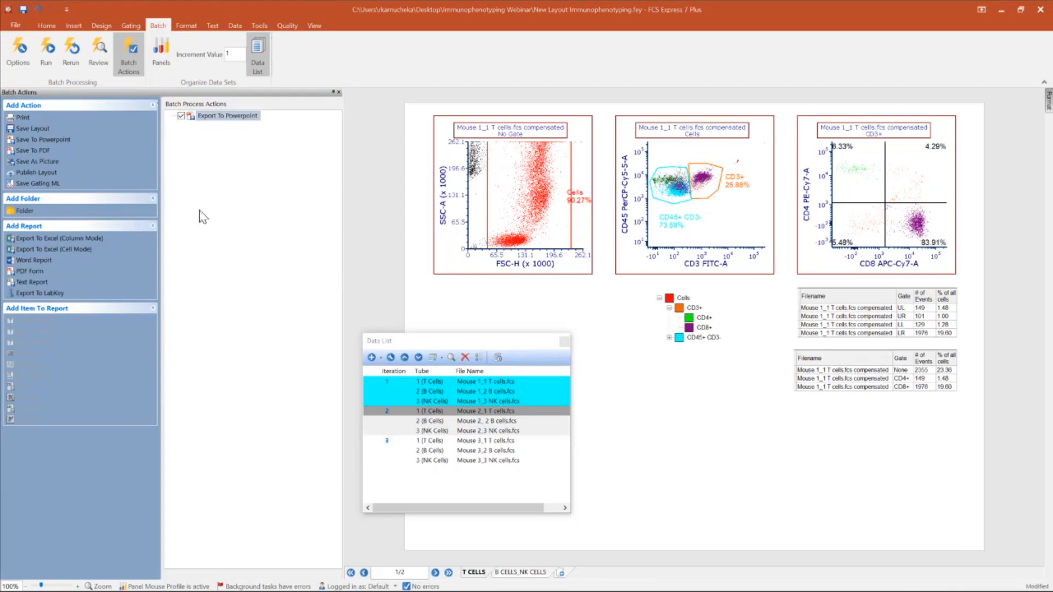
# Add an Excel (Column Mode) export batch action that saves to a new file MOUSE PROFILE.xlsx in the Immunophenotyping Webinar folder.
pyautogui.click(39, 241)
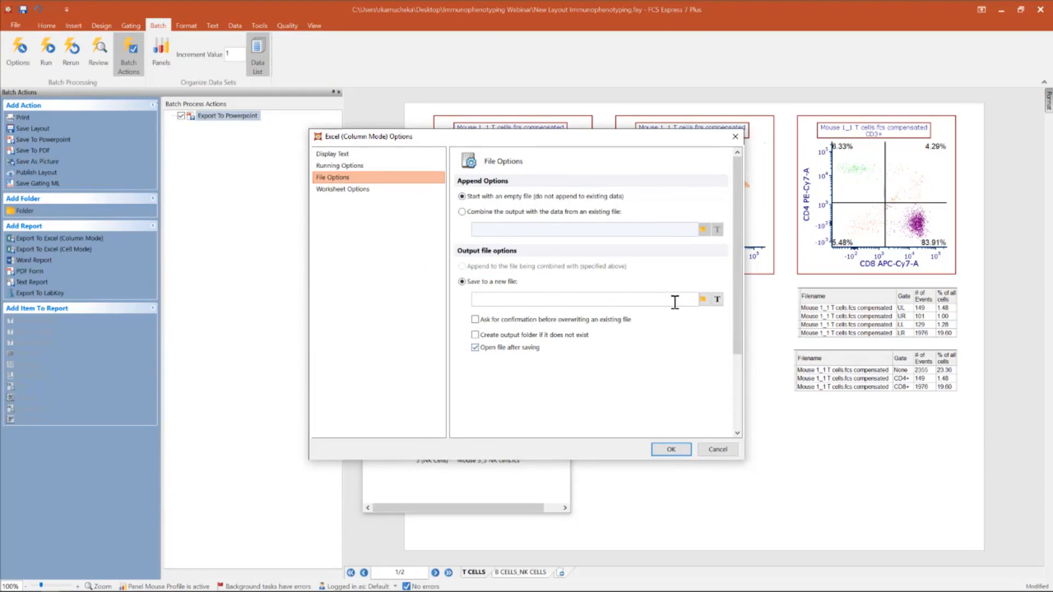
pyautogui.click(705, 301)
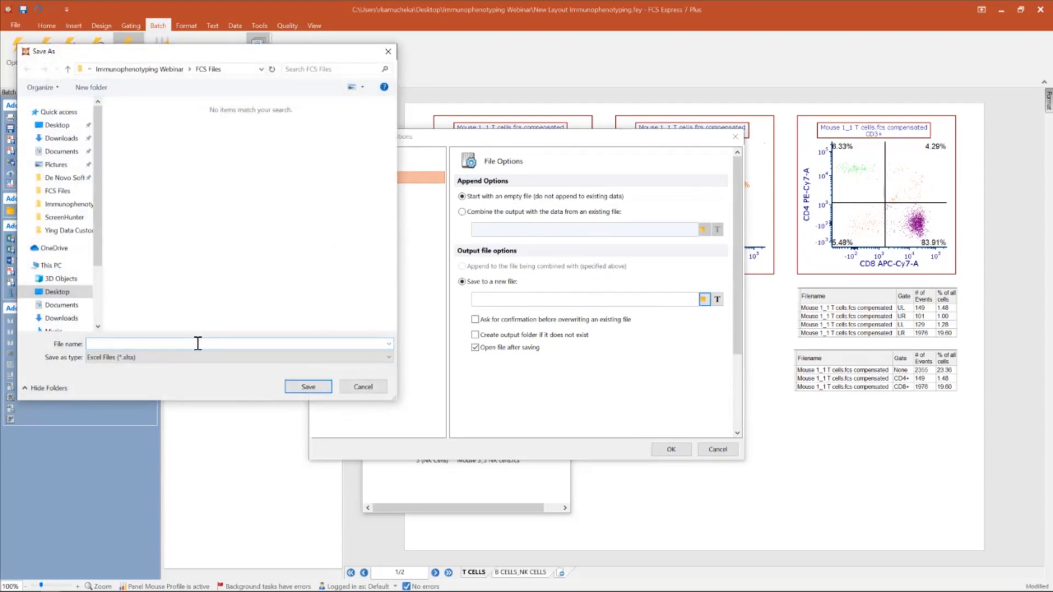
pyautogui.write('m')
pyautogui.press('BackSpace')
pyautogui.write('M')
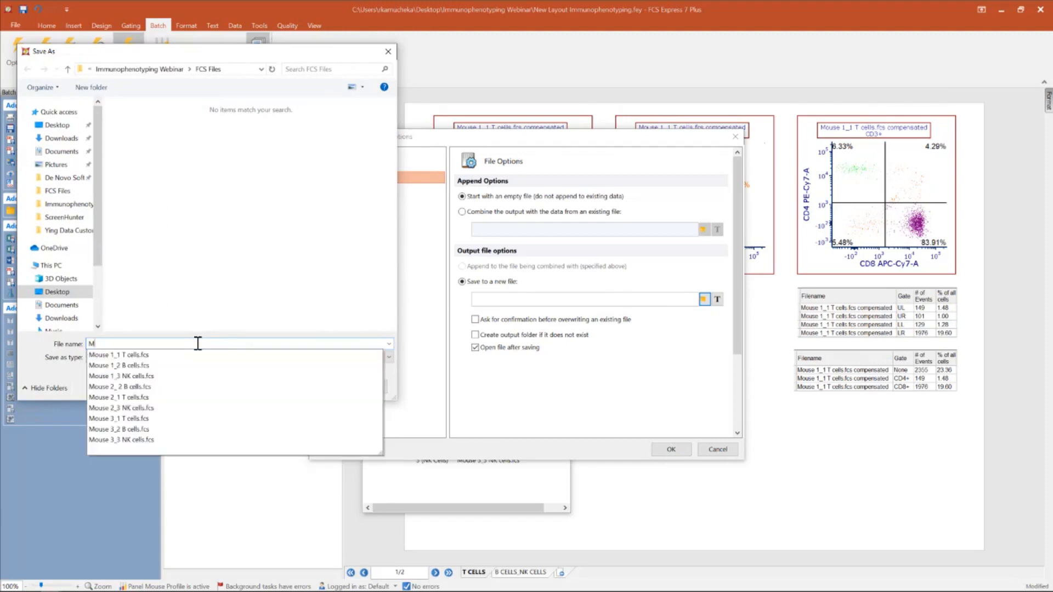
pyautogui.write('OUSE PROFILE')
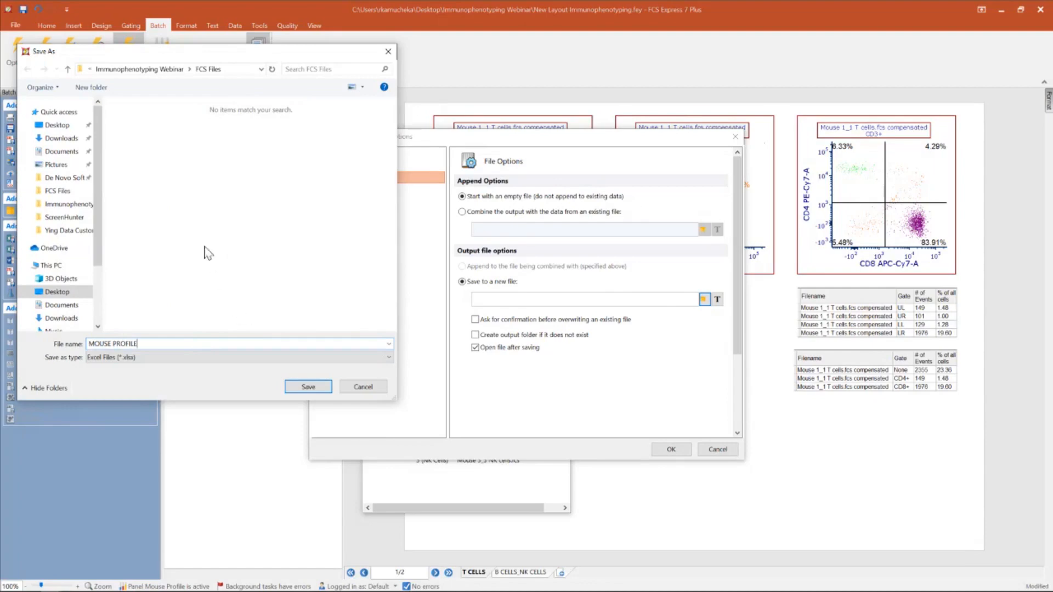
pyautogui.click(71, 68)
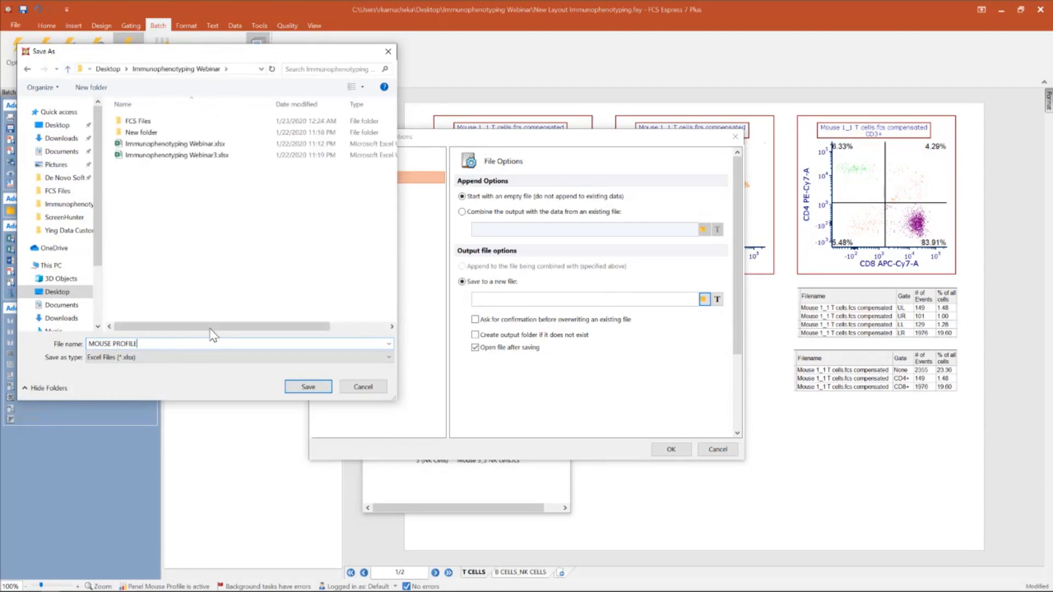
pyautogui.click(299, 387)
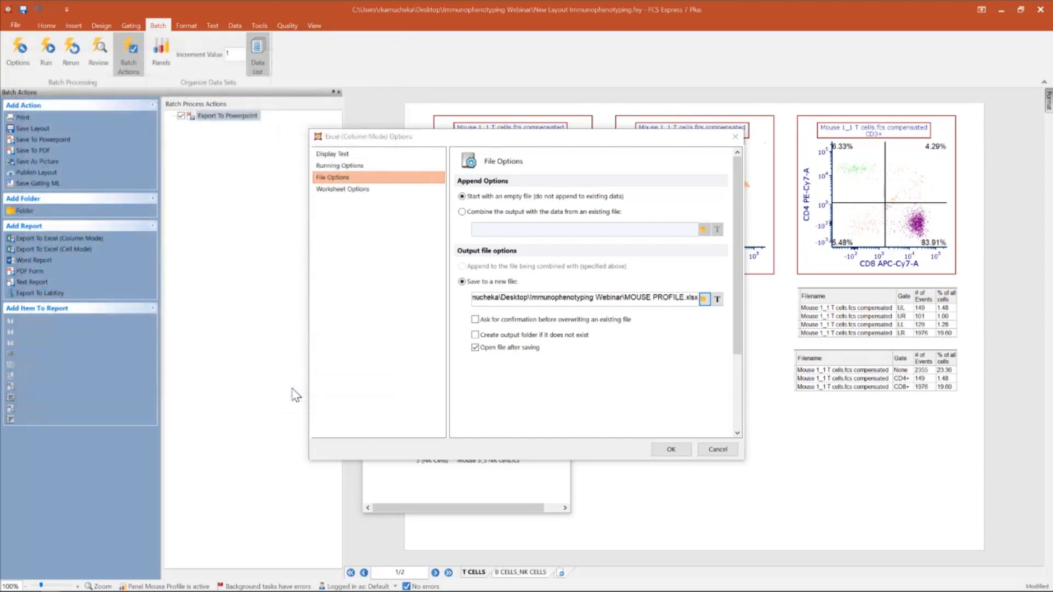
pyautogui.click(672, 450)
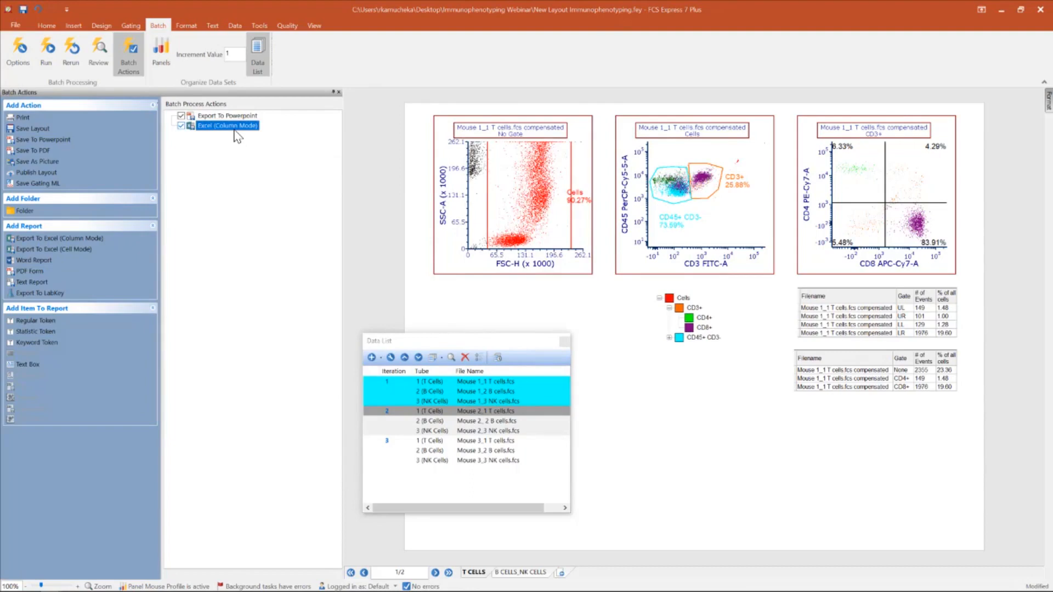
# Move the Data List aside and add the Filename statistic from the lower T cells statistics table to the Excel export.
pyautogui.moveTo(476, 338); pyautogui.dragTo(537, 318)
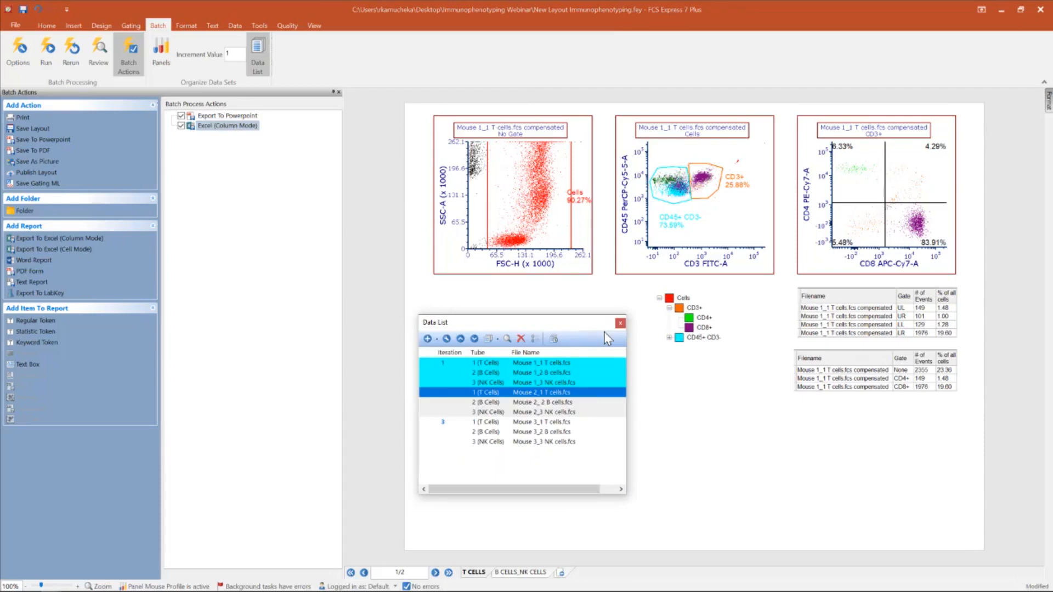
pyautogui.click(824, 371)
pyautogui.moveTo(824, 371); pyautogui.dragTo(235, 128)
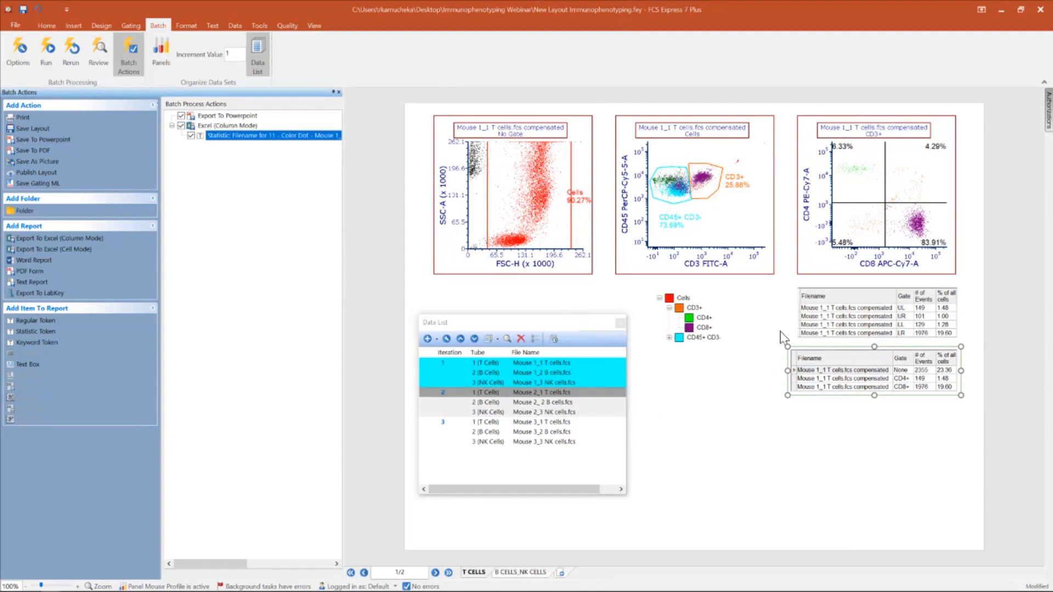
# Add the Gate, # of Events and % of all cells statistics of the CD4+ and CD8+ rows to the Excel export.
pyautogui.click(902, 378)
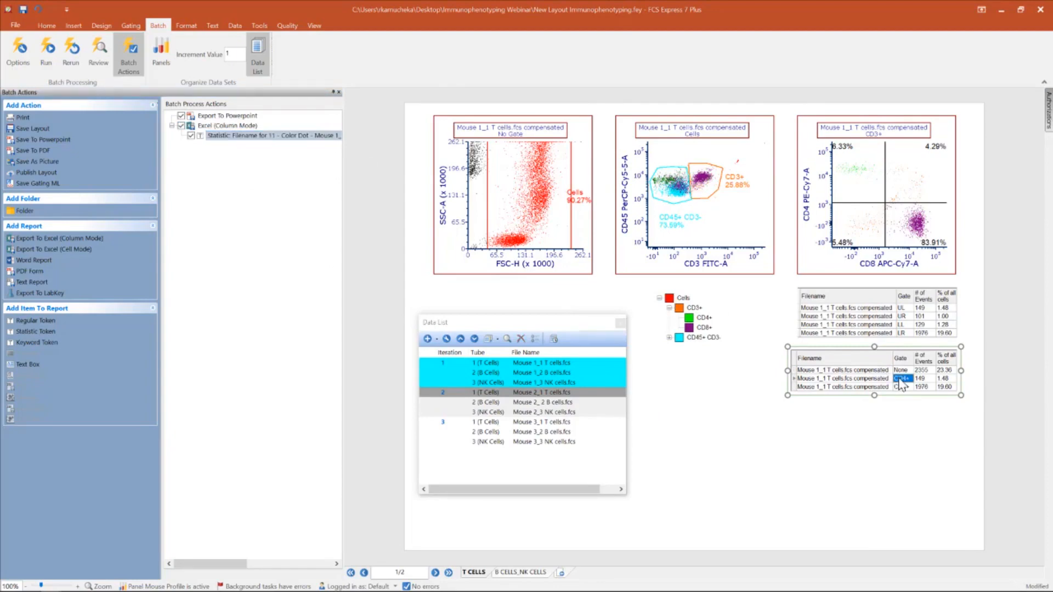
pyautogui.keyDown('shift'); pyautogui.click(954, 388); pyautogui.keyUp('shift')
pyautogui.moveTo(941, 387); pyautogui.dragTo(240, 130)
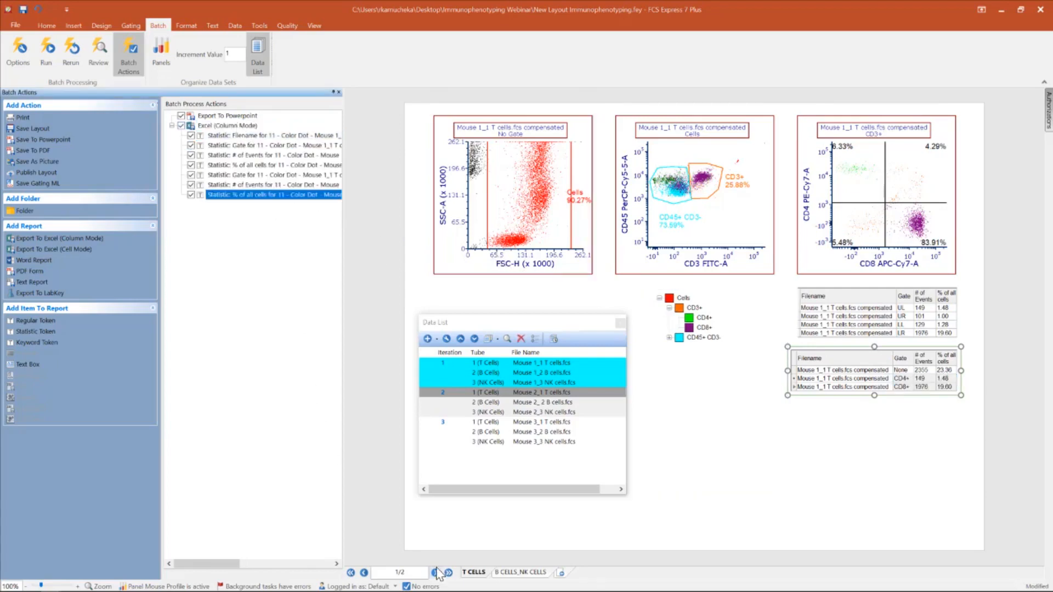
# On the B CELLS_NK CELLS page, add the CD19 histogram's % of all cells for the B CELL gate, with no marker, to the Excel export.
pyautogui.click(506, 575)
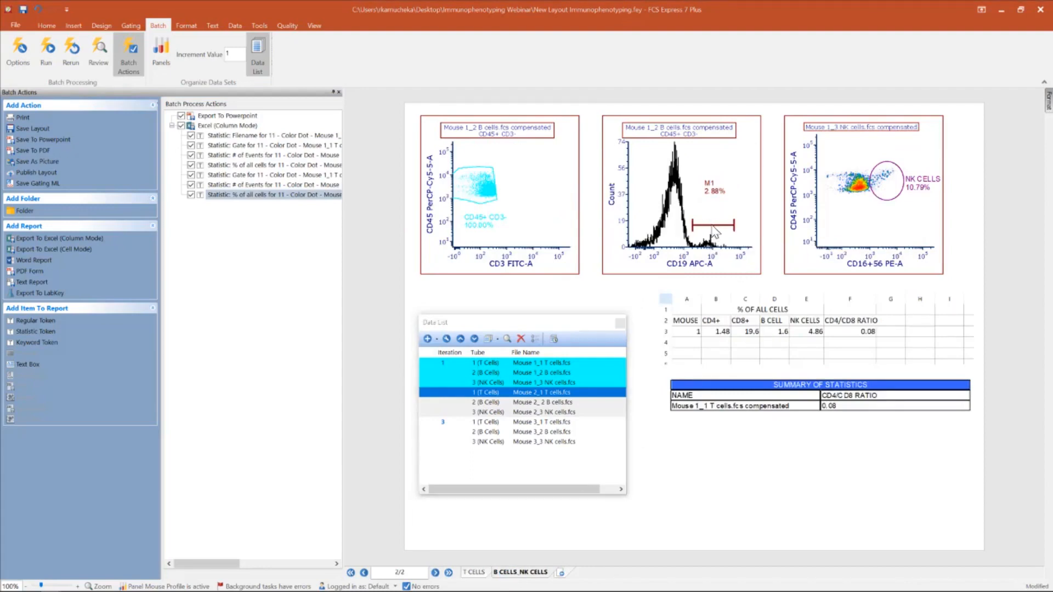
pyautogui.moveTo(713, 231); pyautogui.dragTo(254, 132)
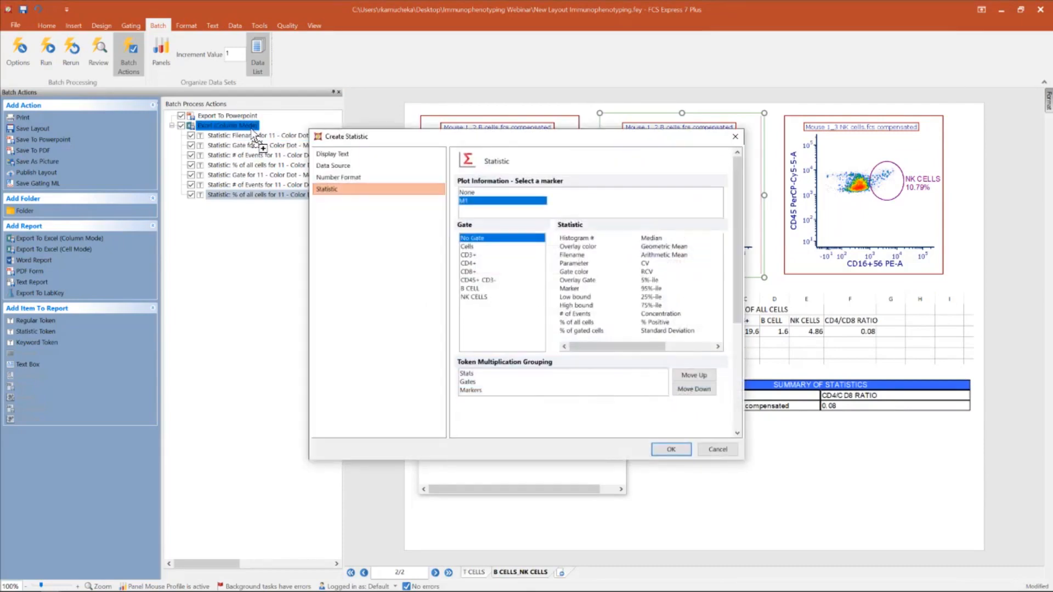
pyautogui.click(482, 289)
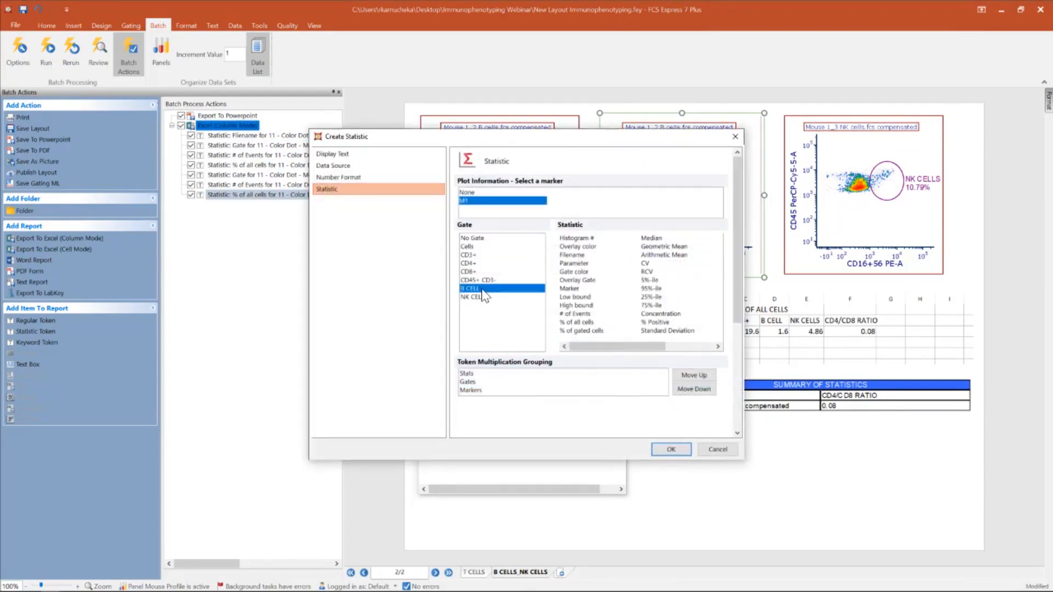
pyautogui.click(473, 193)
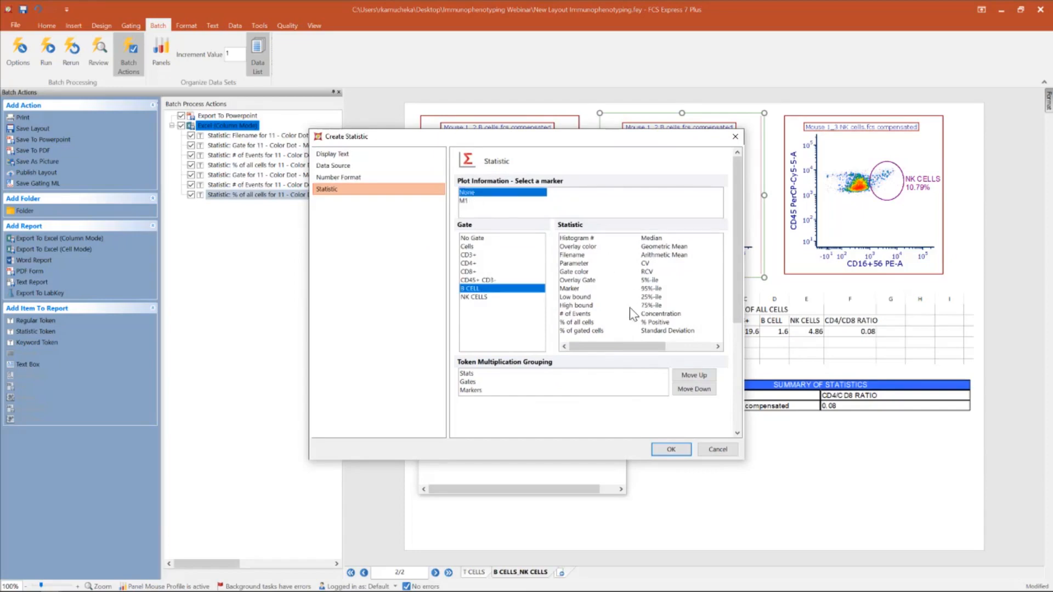
pyautogui.click(590, 323)
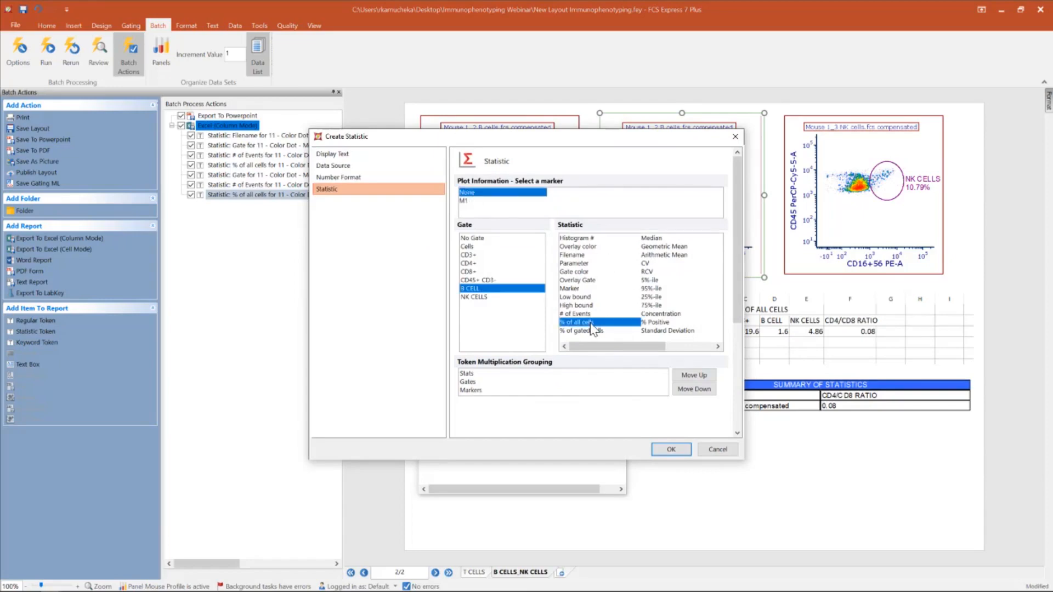
pyautogui.click(671, 450)
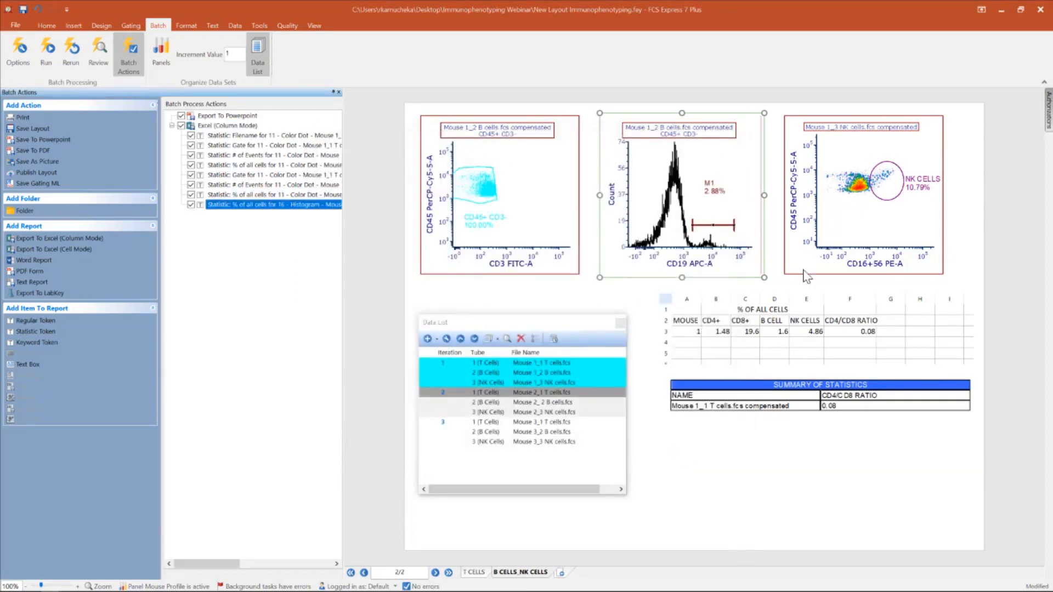
# Add the % of all cells statistic for the NK CELLS gate of the CD16+56 density plot to the Excel export.
pyautogui.click(890, 194)
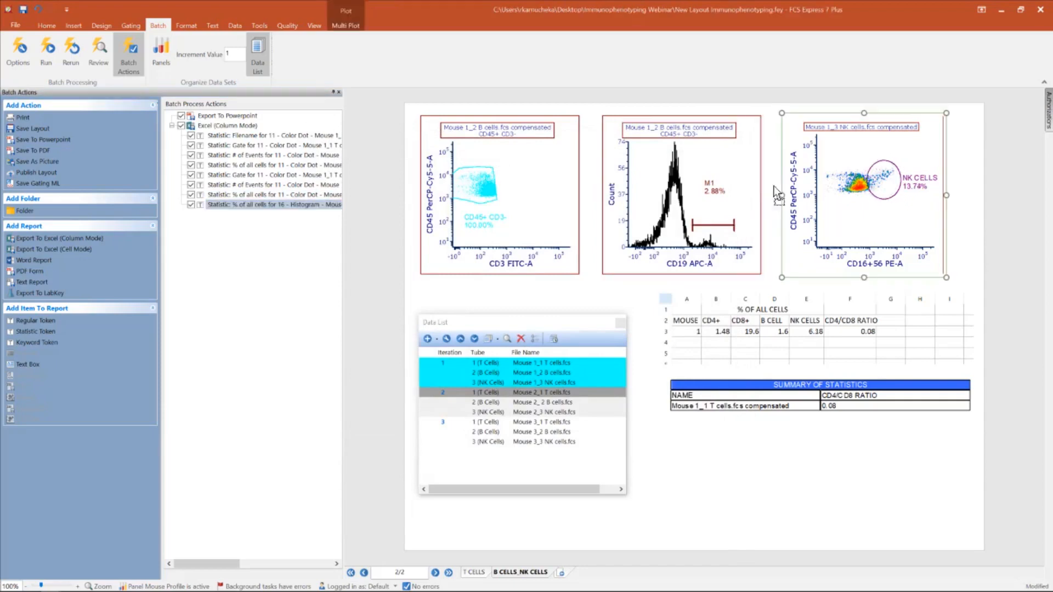
pyautogui.moveTo(467, 162); pyautogui.dragTo(247, 135)
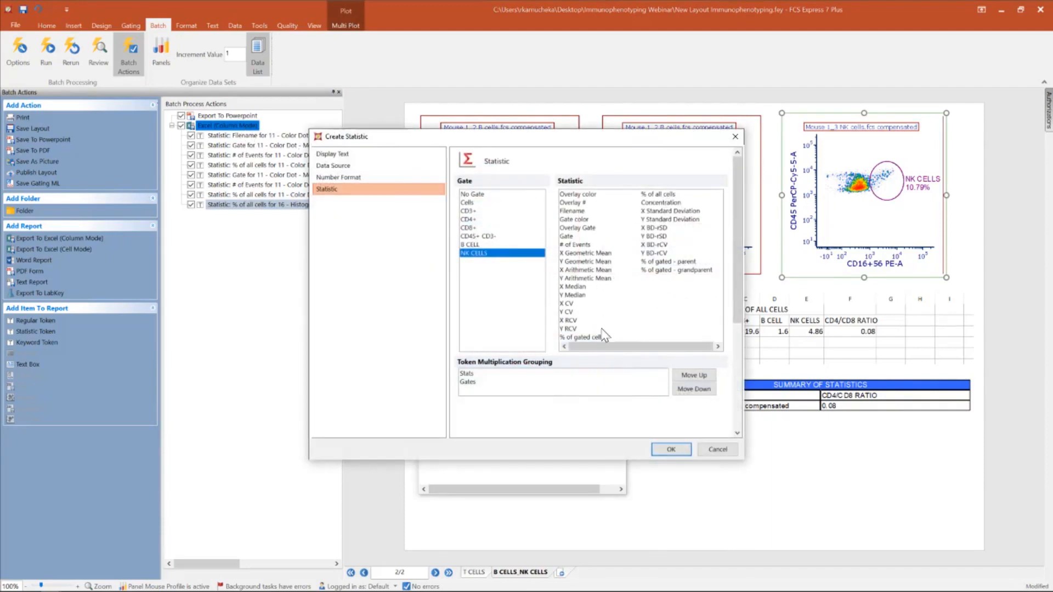
pyautogui.click(663, 194)
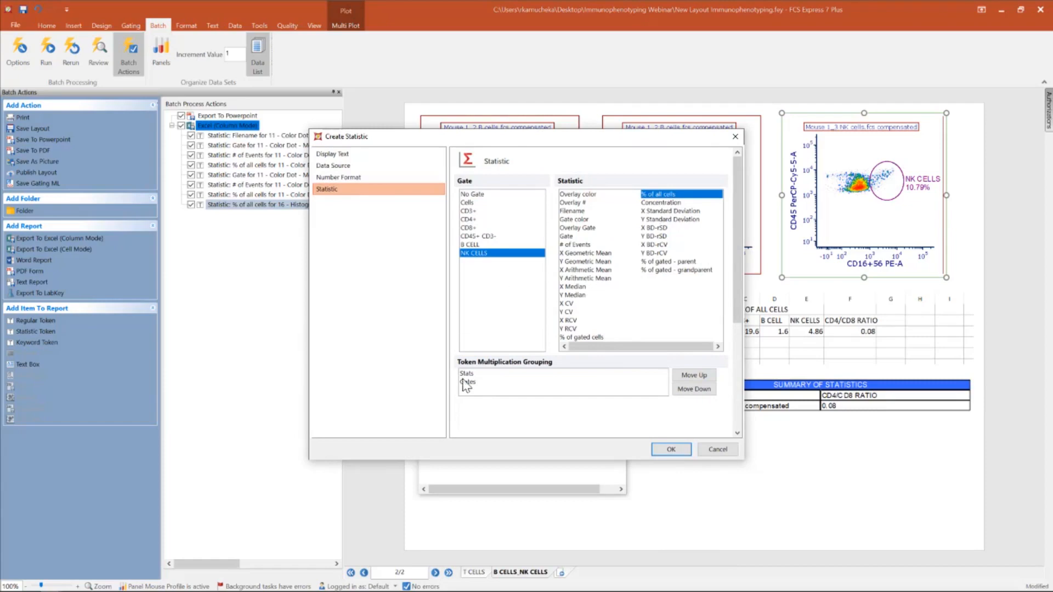
pyautogui.click(666, 450)
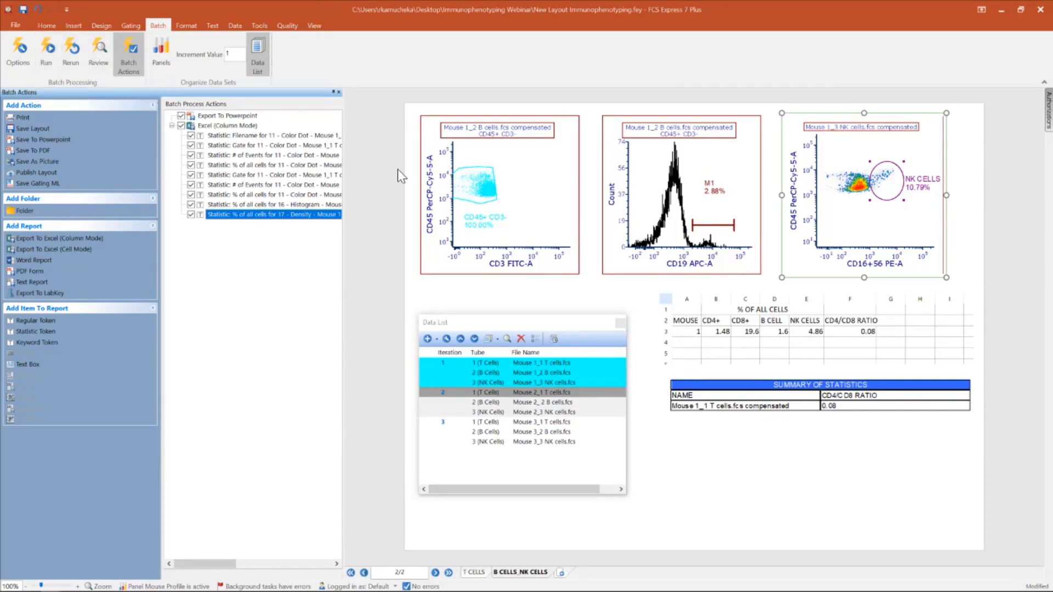
# Collapse the Batch Actions pane and run the batch process, agreeing to clear the saved iteration snapshots.
pyautogui.click(235, 25)
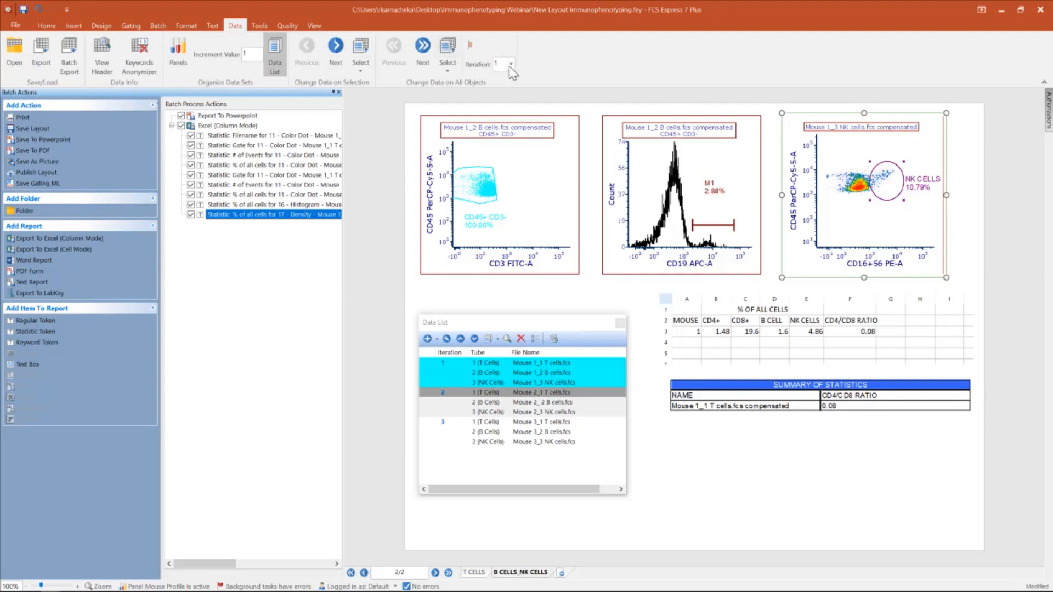
pyautogui.click(336, 93)
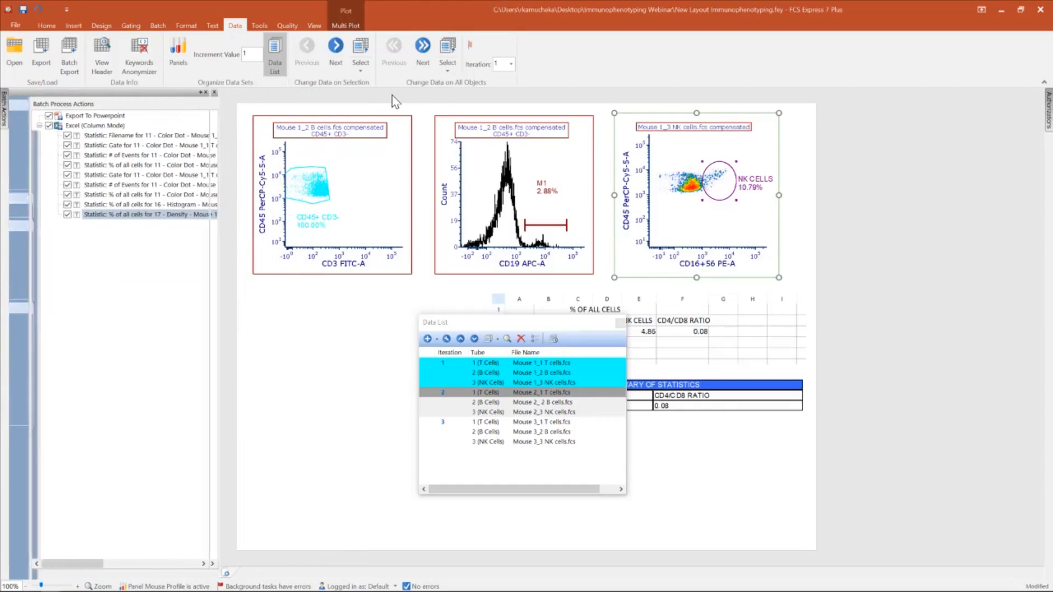
pyautogui.click(158, 25)
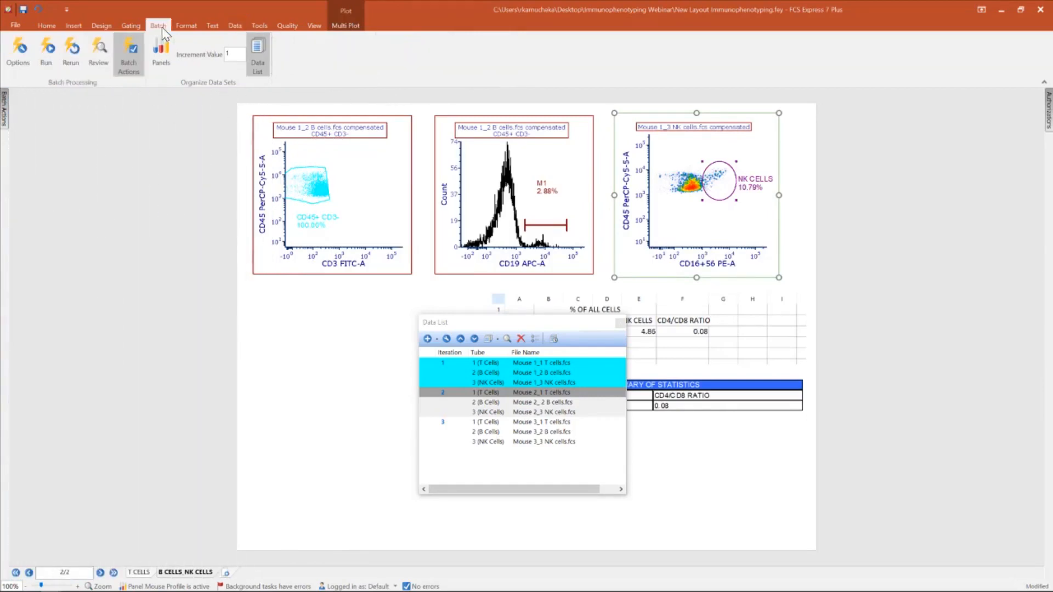
pyautogui.click(47, 61)
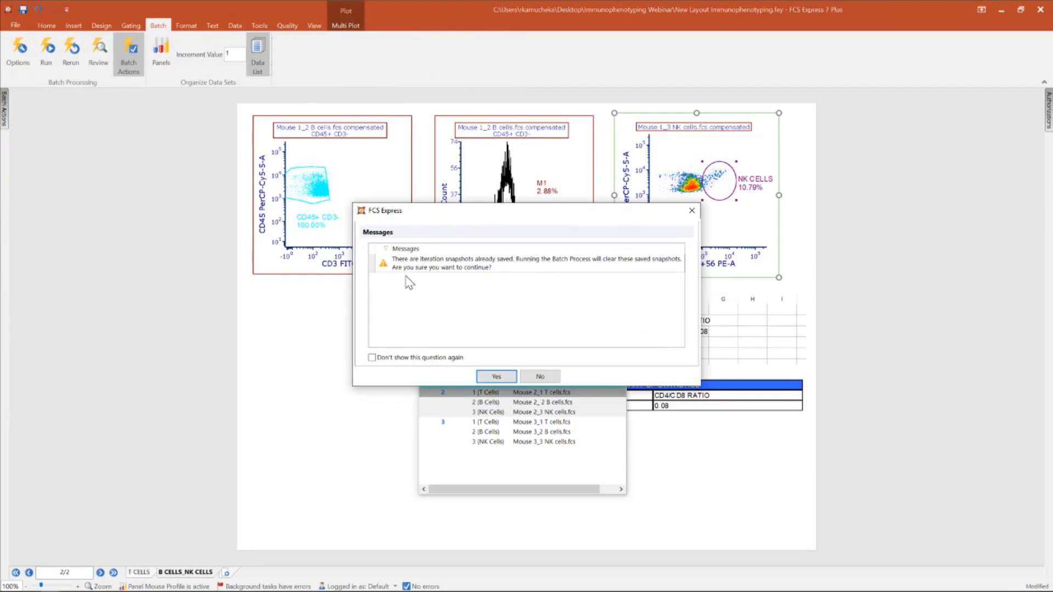
pyautogui.click(496, 377)
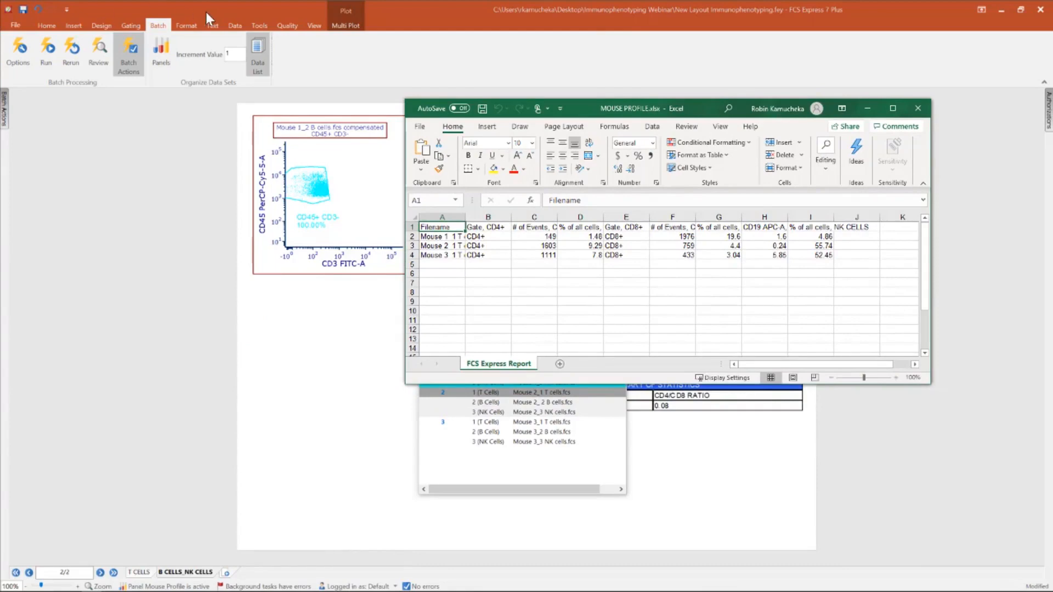
# In Excel, widen the Filename column of MOUSE PROFILE.xlsx to fit its contents, and close the workbook with the changes saved.
pyautogui.doubleClick(465, 216)
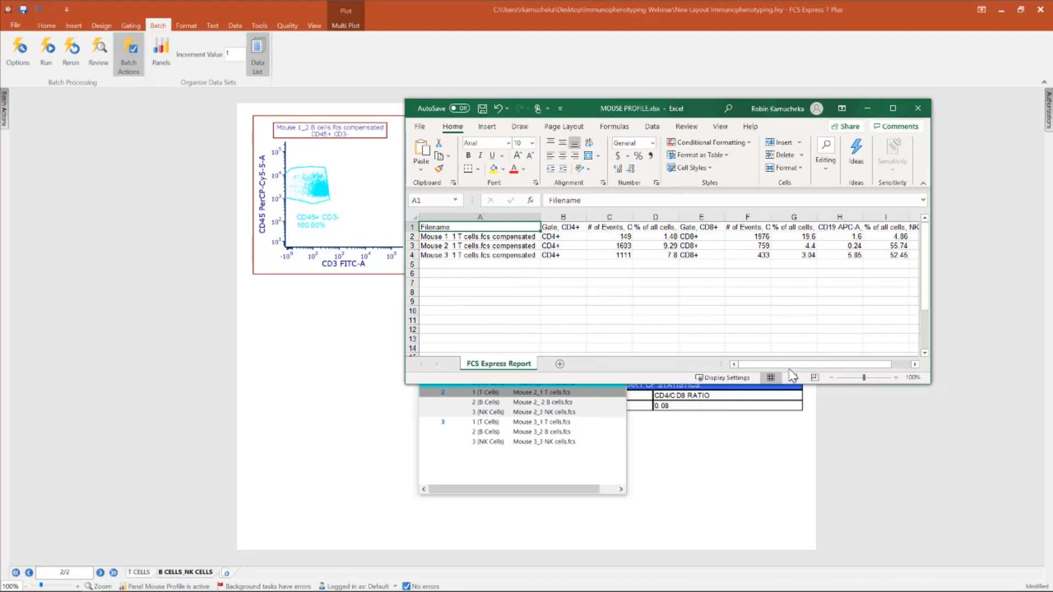
pyautogui.moveTo(790, 364)
pyautogui.mouseDown()
pyautogui.moveTo(833, 364)
pyautogui.moveTo(778, 364)
pyautogui.mouseUp()
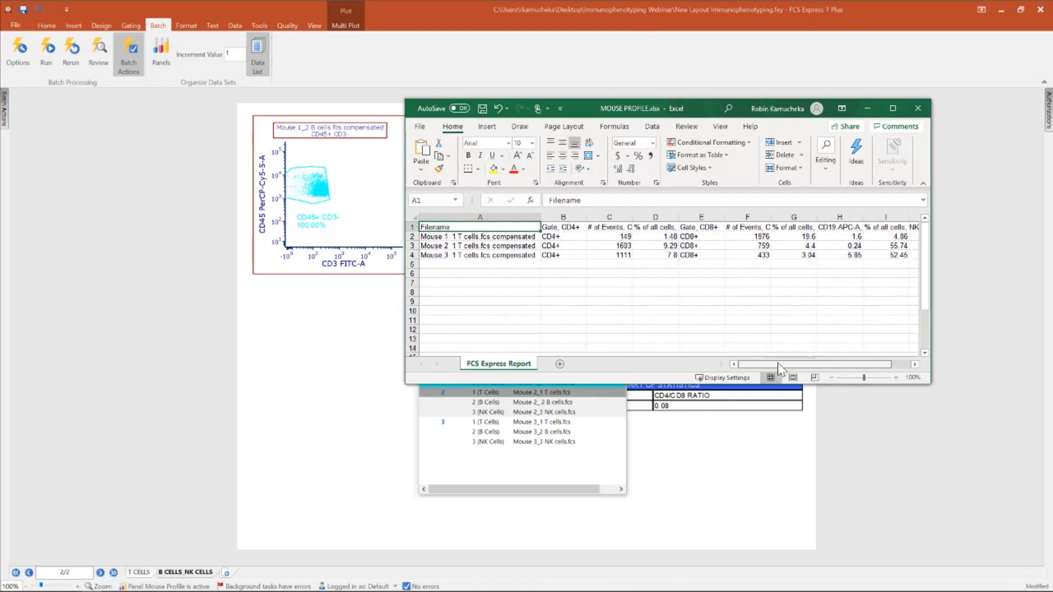
pyautogui.click(917, 108)
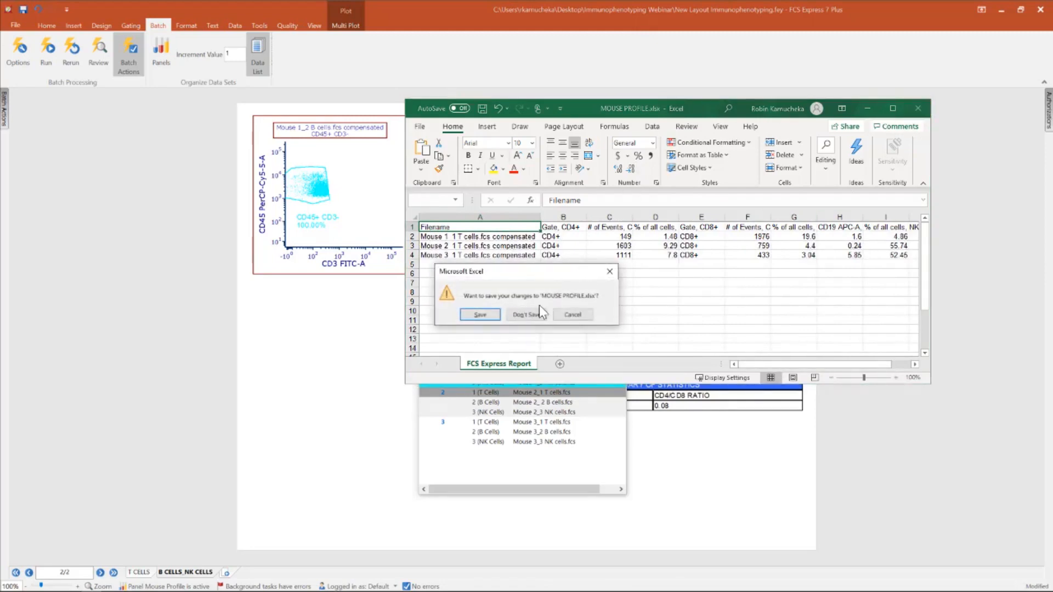
pyautogui.click(491, 314)
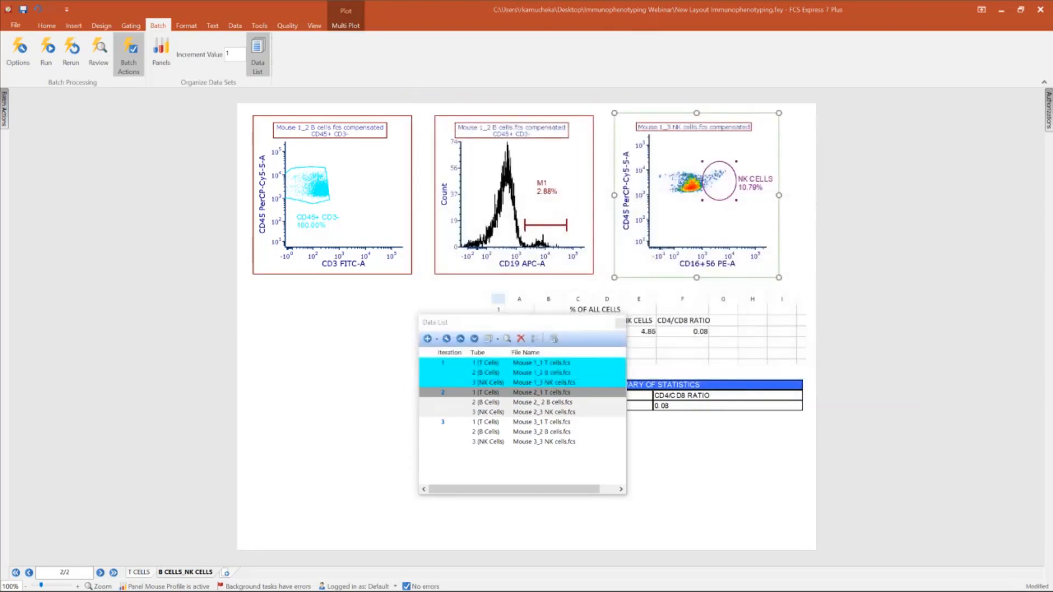
# Examine the exported plots and tables for each mouse across the slides of MOUSE PROFILE.pptx in PowerPoint, and close the presentation.
pyautogui.moveTo(0, 61); pyautogui.dragTo(386, 72)
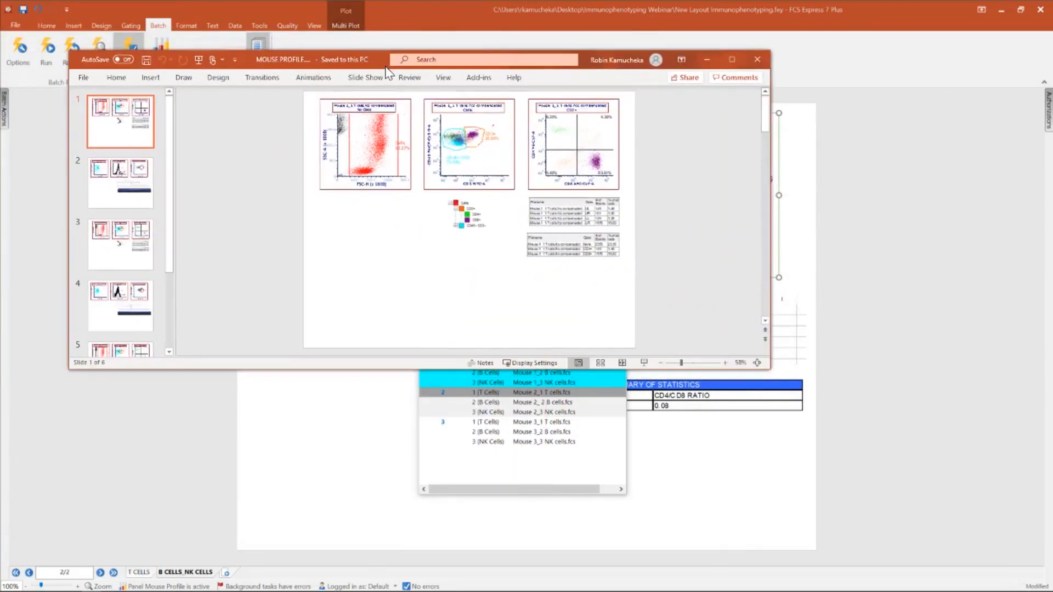
pyautogui.click(732, 60)
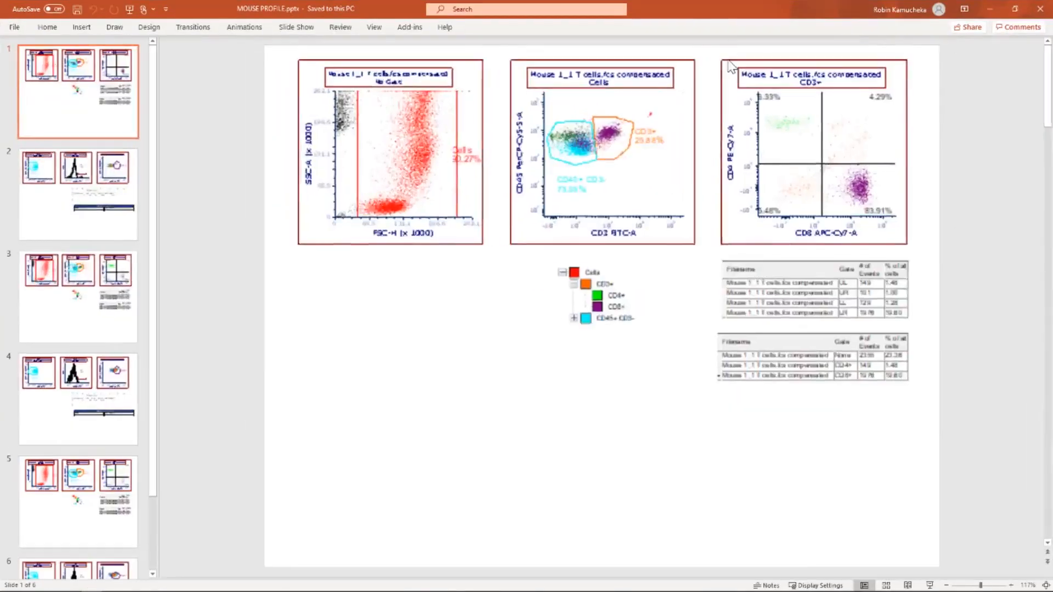
pyautogui.click(96, 194)
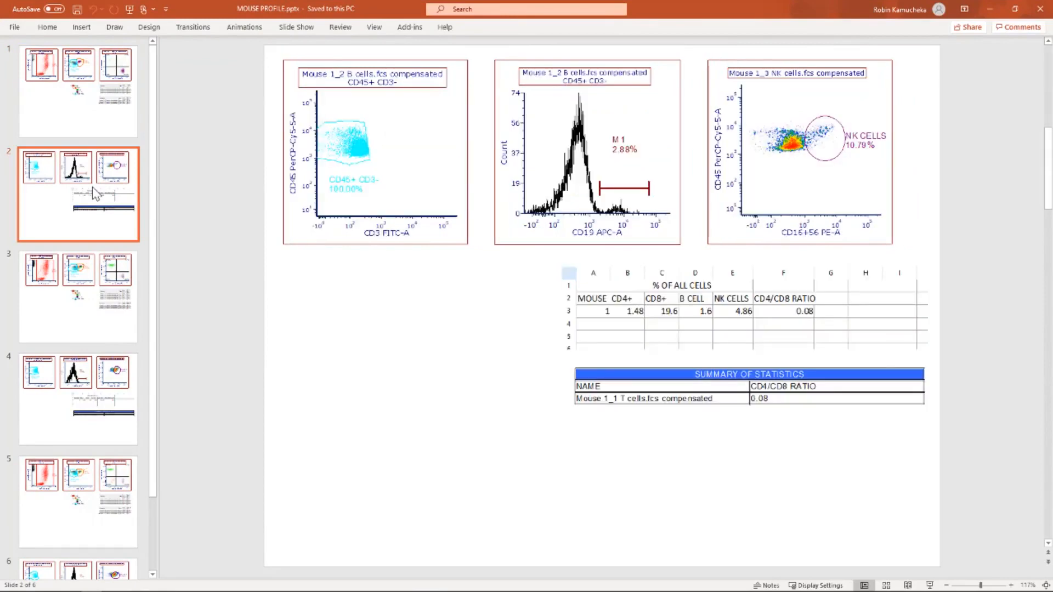
pyautogui.press('Down')
pyautogui.press('Down')
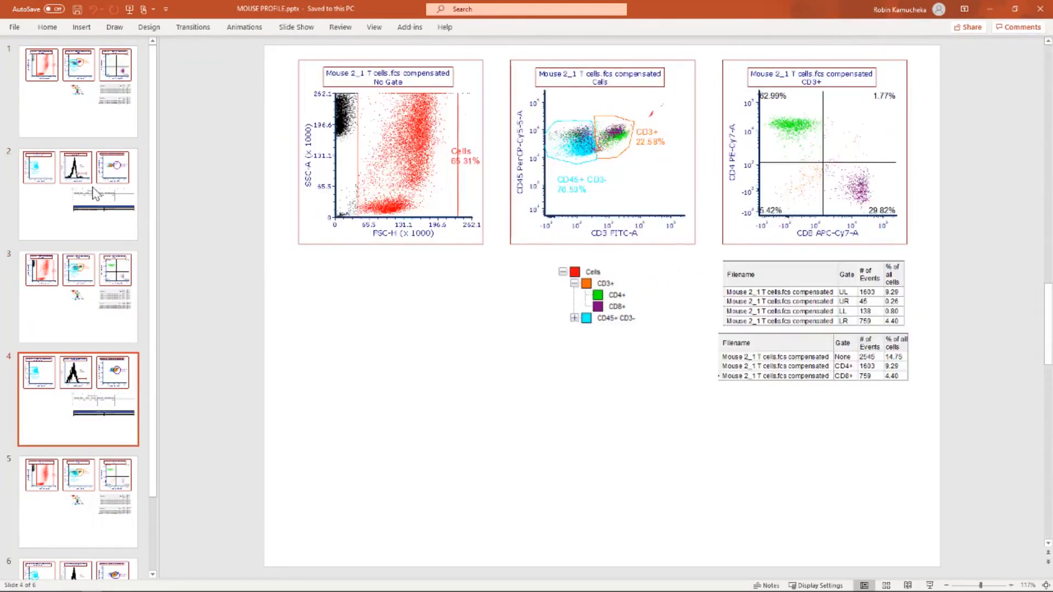
pyautogui.press('Down')
pyautogui.press('Down')
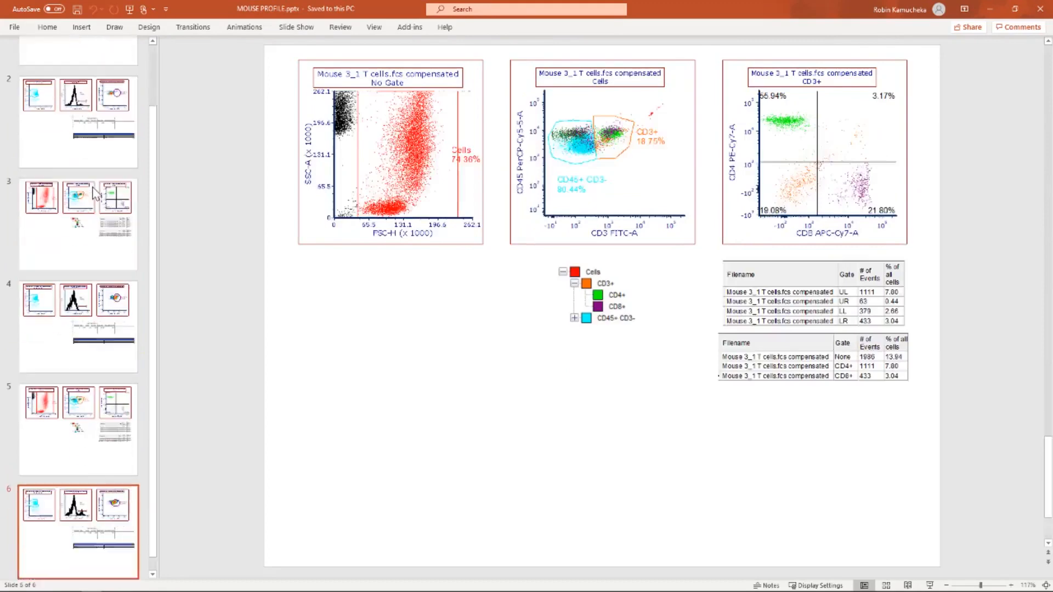
pyautogui.press('Up')
pyautogui.press('Up')
pyautogui.press('Up')
pyautogui.press('Up')
pyautogui.press('Up')
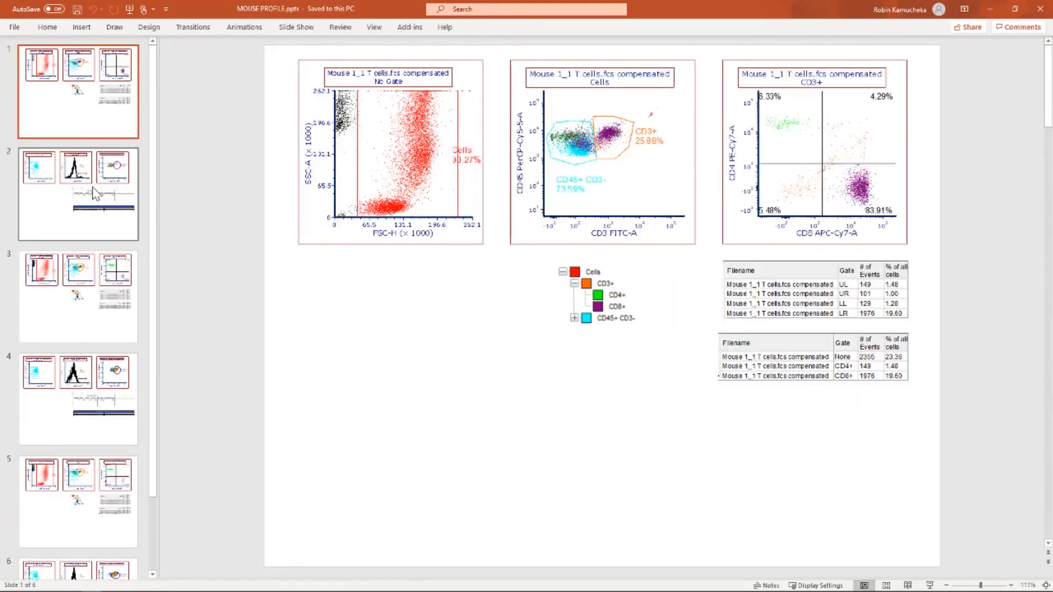
pyautogui.click(1042, 11)
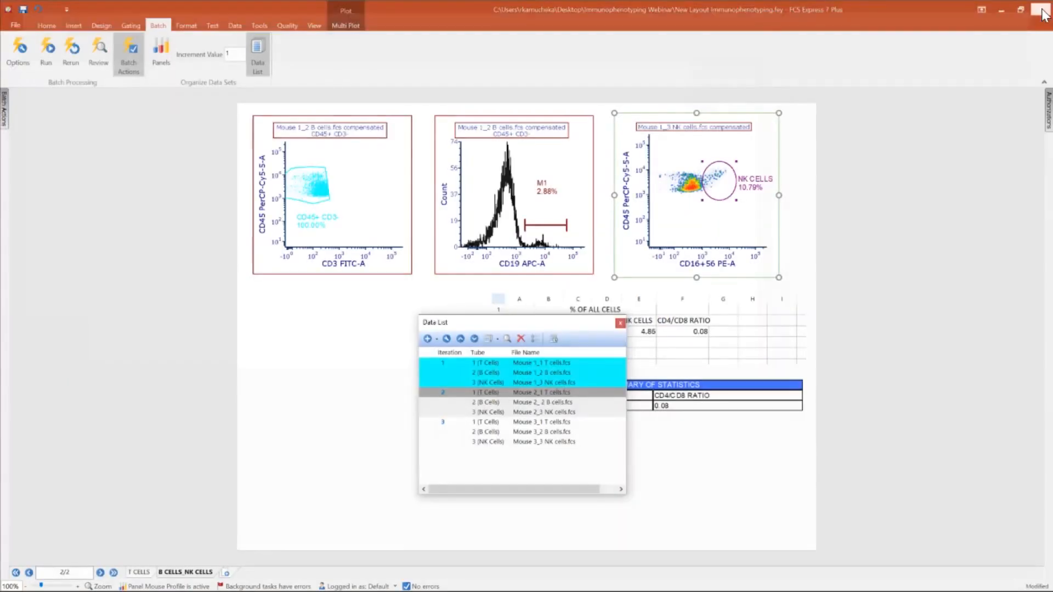